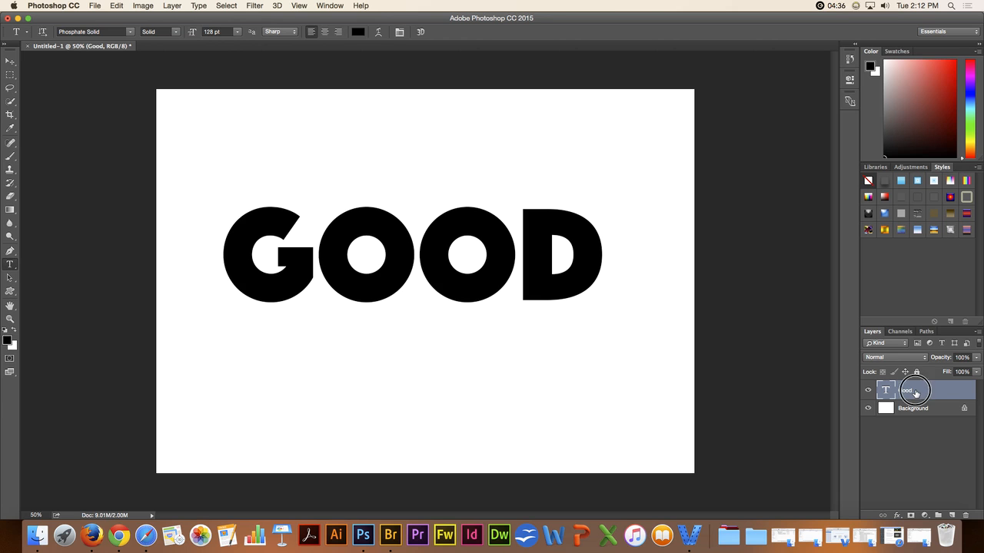
Step: Hide and reshow the Good text layer, and try the preset styles in the first row on it
{"action": "left_click", "coordinate": [867, 391]}
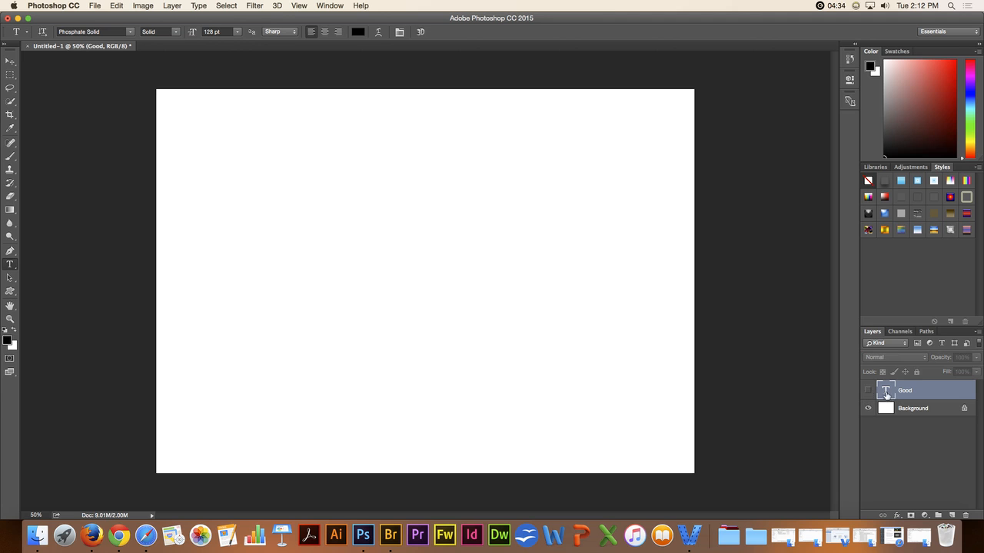
{"action": "left_click", "coordinate": [867, 390]}
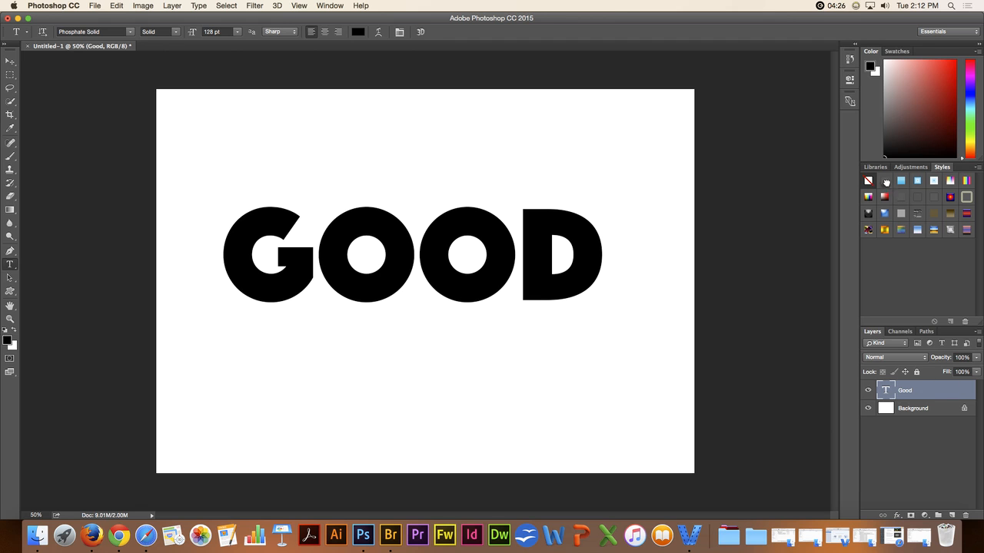
{"action": "left_click", "coordinate": [886, 183]}
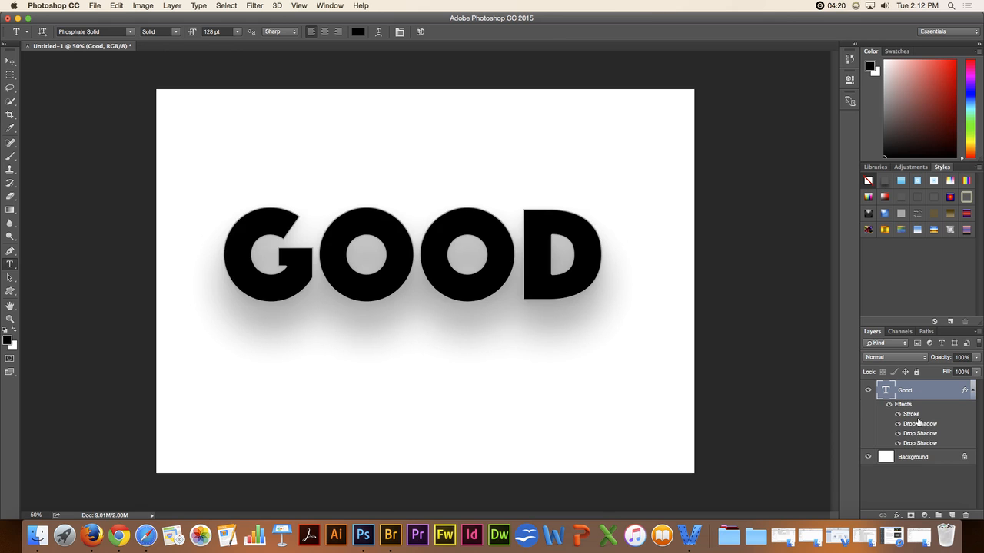
{"action": "left_click", "coordinate": [900, 183]}
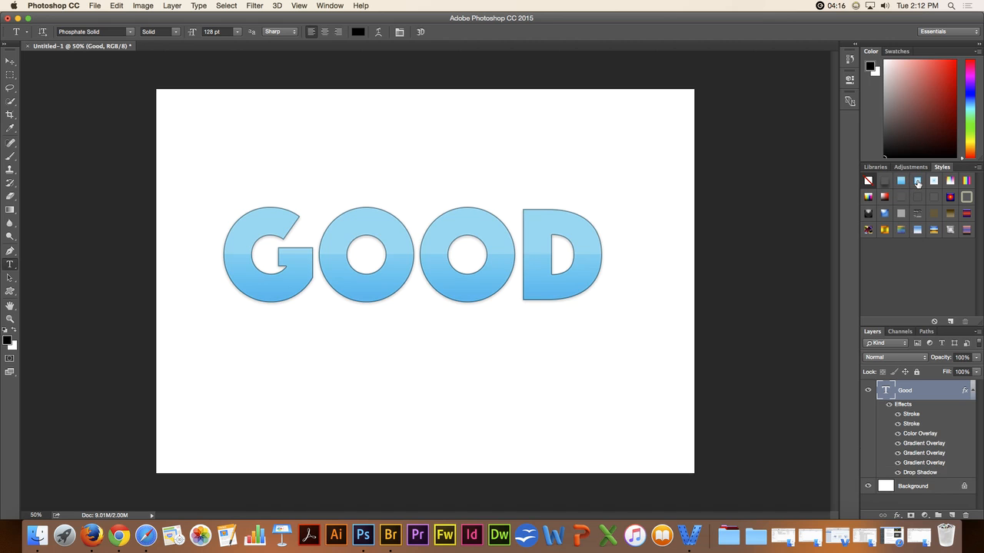
{"action": "left_click", "coordinate": [934, 183]}
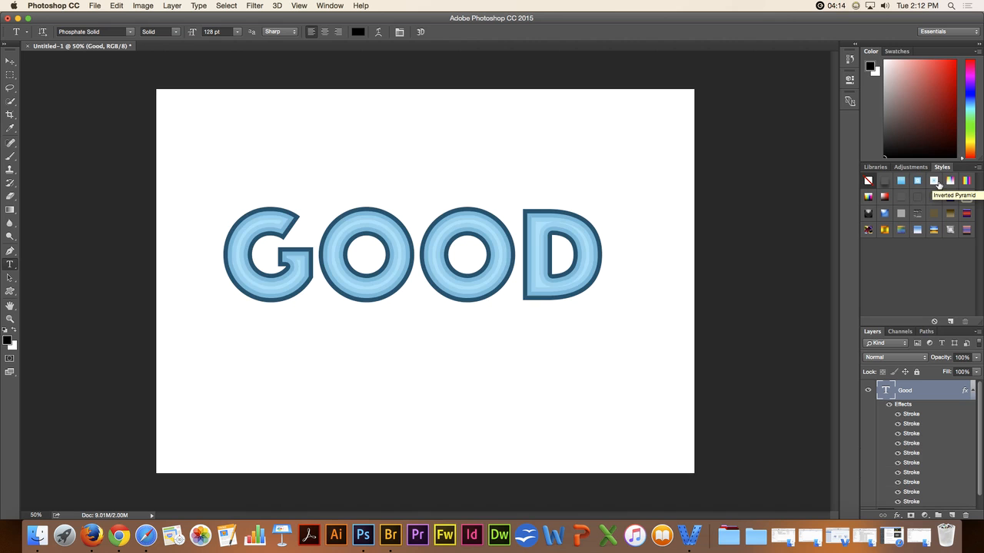
{"action": "left_click", "coordinate": [935, 183]}
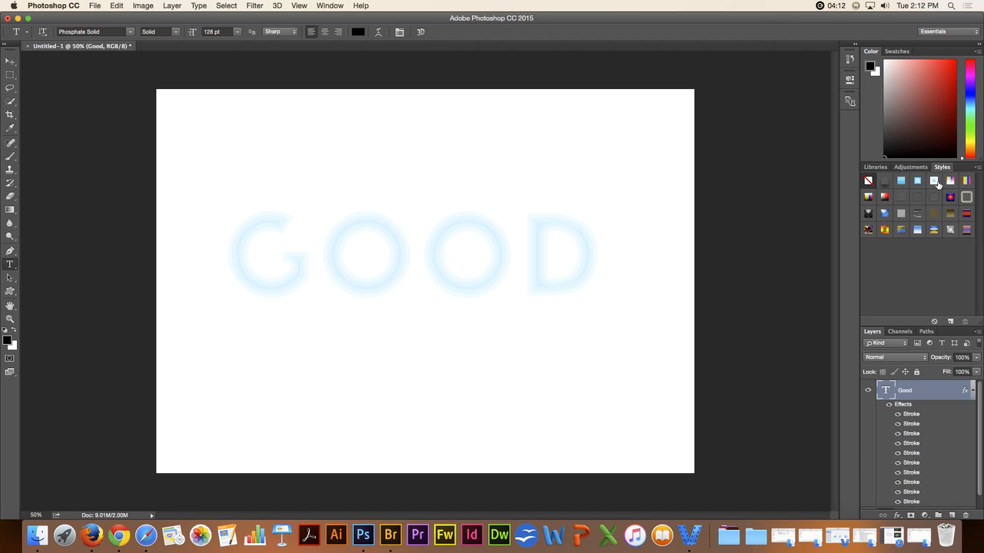
{"action": "left_click", "coordinate": [950, 181]}
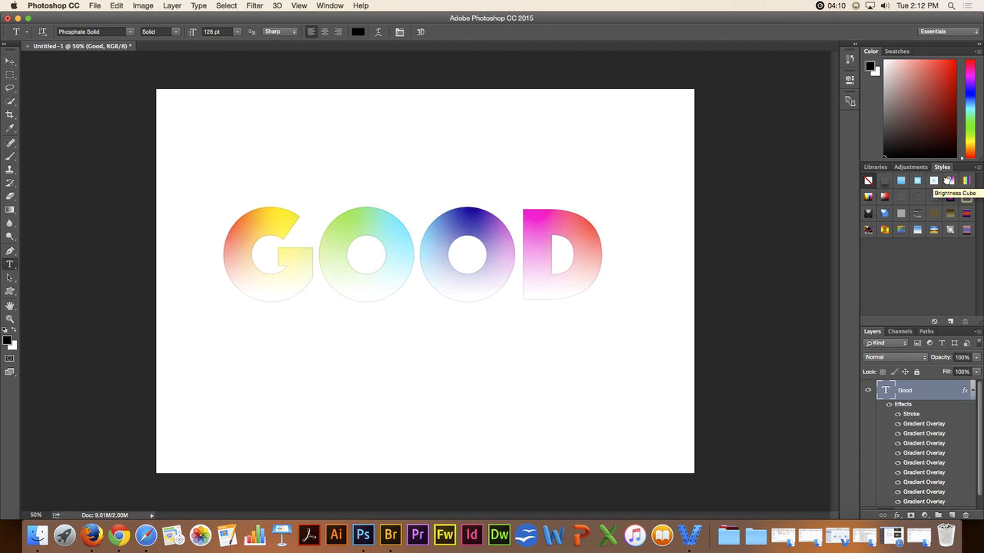
{"action": "left_click", "coordinate": [965, 181]}
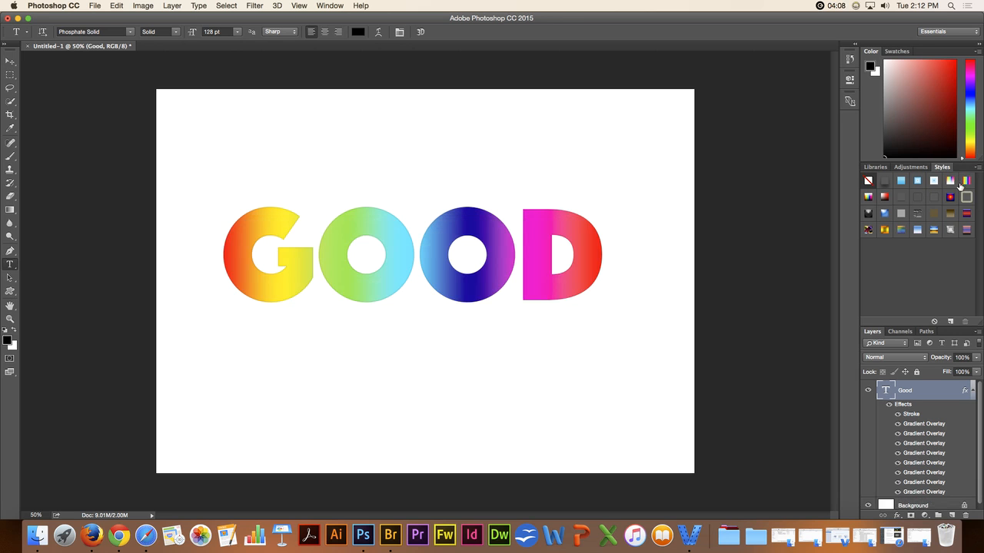
Step: Try the second-row preset styles and the first two third-row styles on the Good text layer
{"action": "left_click", "coordinate": [883, 197]}
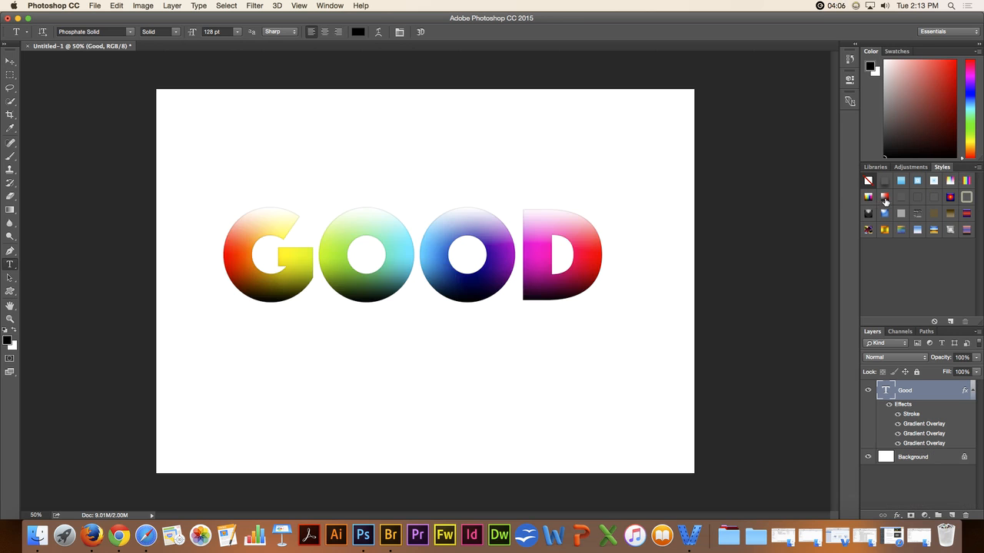
{"action": "left_click", "coordinate": [885, 198]}
{"action": "left_click", "coordinate": [900, 198]}
{"action": "left_click", "coordinate": [917, 198]}
{"action": "left_click", "coordinate": [933, 198]}
{"action": "left_click", "coordinate": [966, 197]}
{"action": "left_click", "coordinate": [868, 214]}
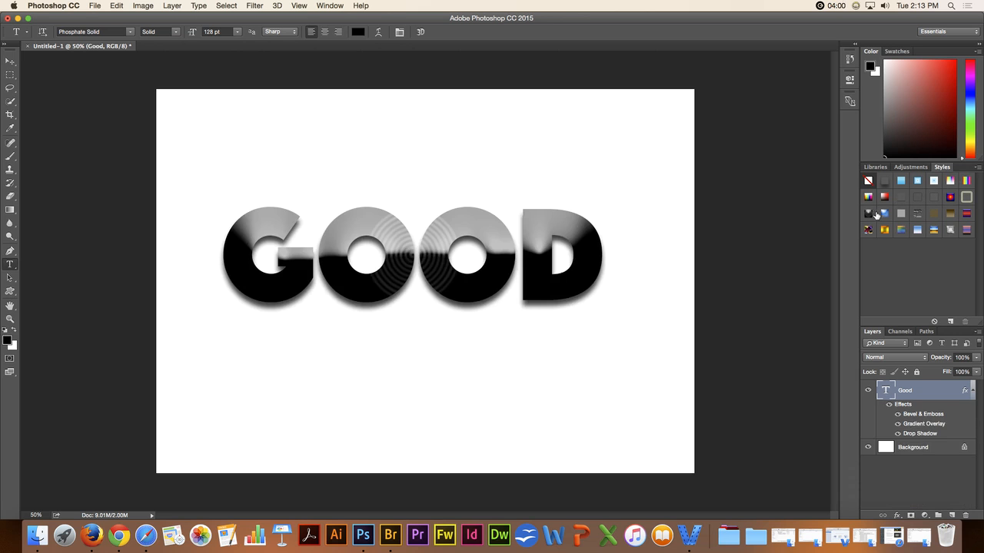
{"action": "left_click", "coordinate": [885, 214]}
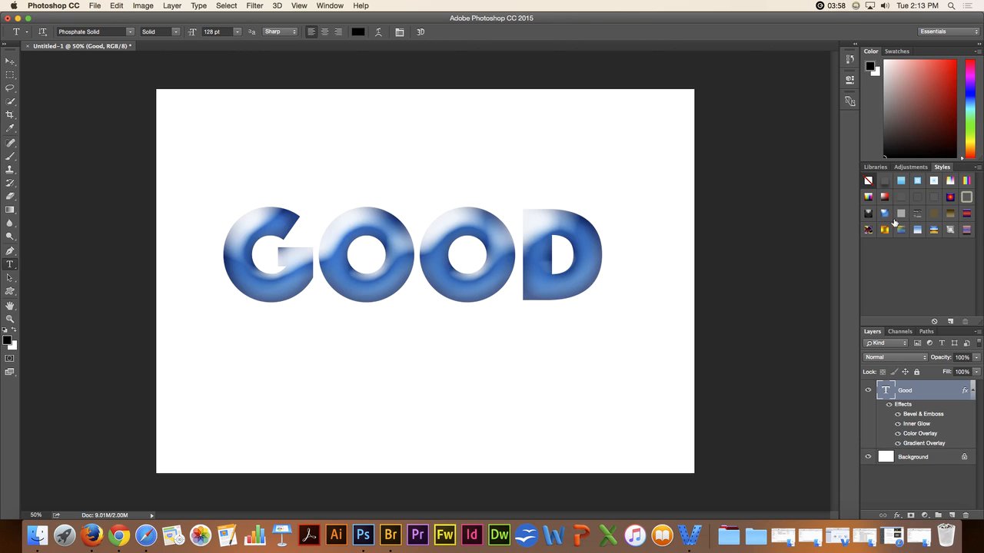
Step: Append the KS Styles set to the current style presets
{"action": "left_click", "coordinate": [976, 168]}
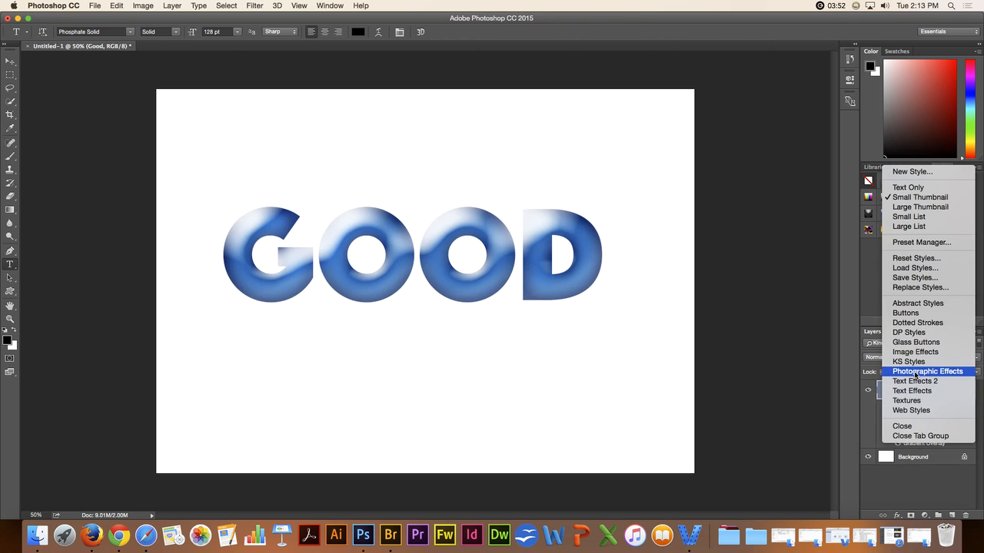
{"action": "left_click", "coordinate": [909, 362]}
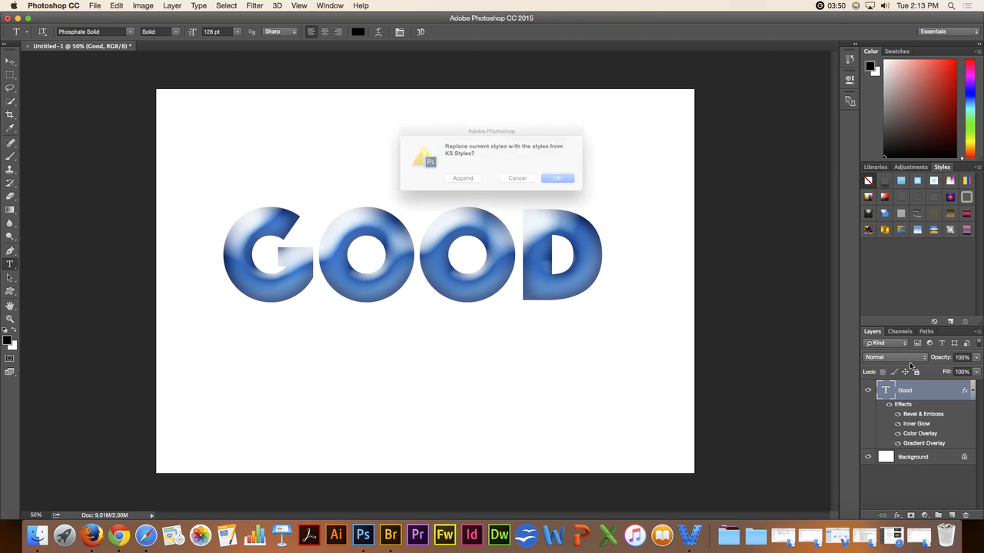
{"action": "left_click", "coordinate": [466, 182]}
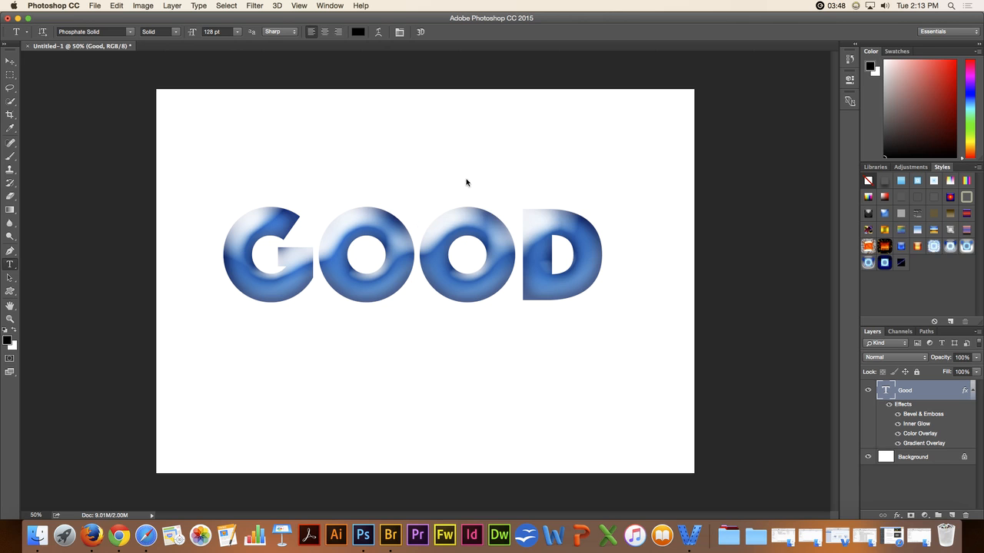
Step: Preview the fiery and icy KS styles on the Good text, ending with the grey-blue stone style with light-blue glow lines
{"action": "left_click", "coordinate": [868, 246]}
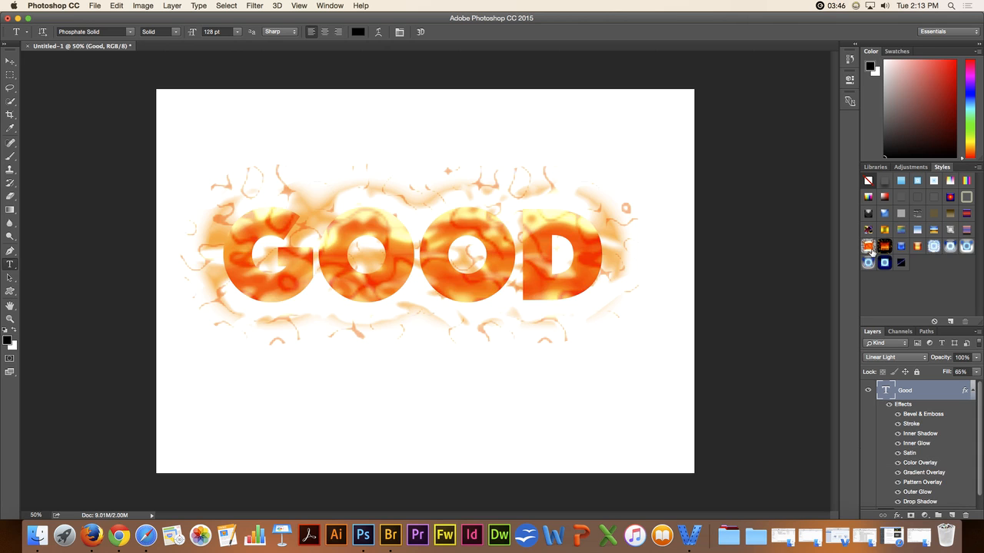
{"action": "left_click", "coordinate": [883, 246]}
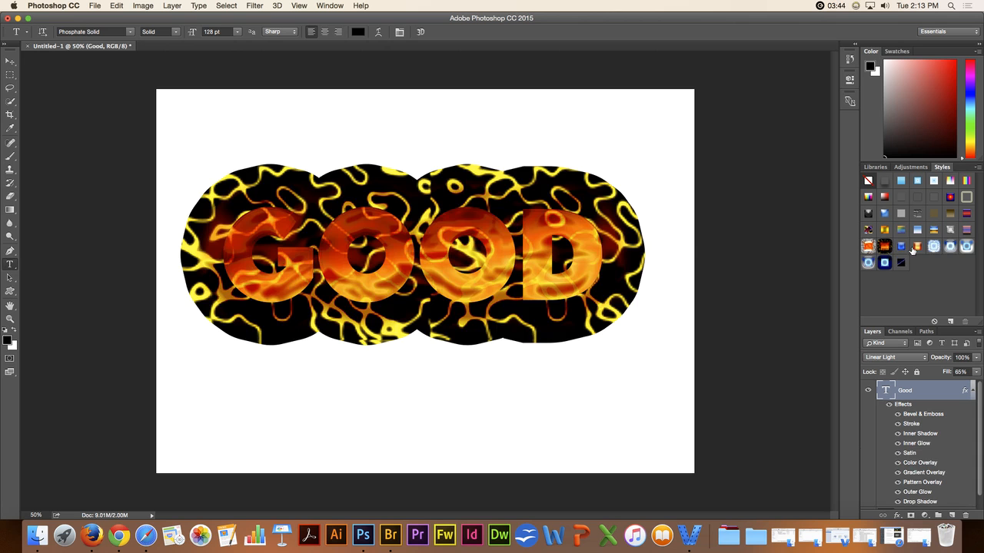
{"action": "left_click", "coordinate": [916, 245]}
{"action": "left_click", "coordinate": [933, 247]}
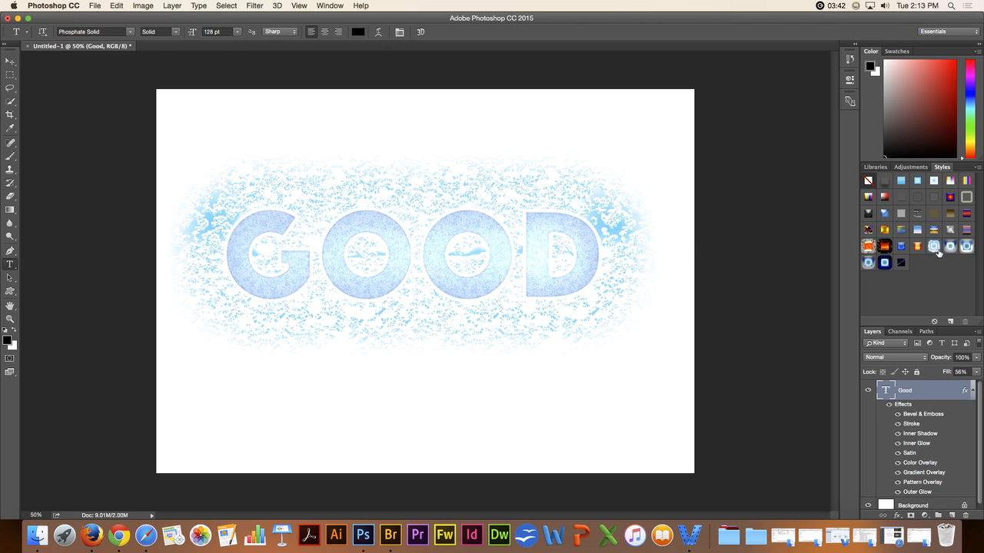
{"action": "left_click", "coordinate": [951, 246]}
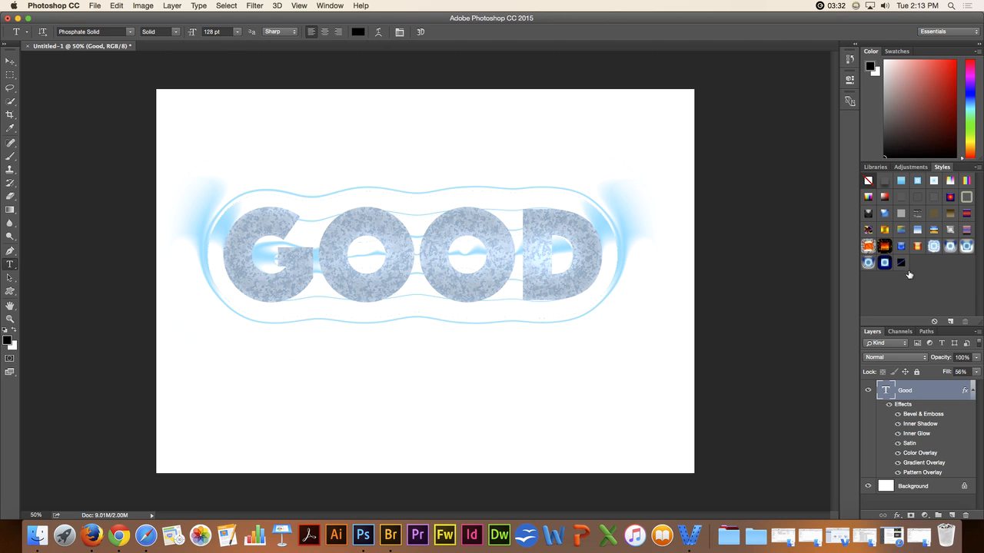
Step: Delete the three KS styles in the last row of the style presets
{"action": "right_click", "coordinate": [902, 263]}
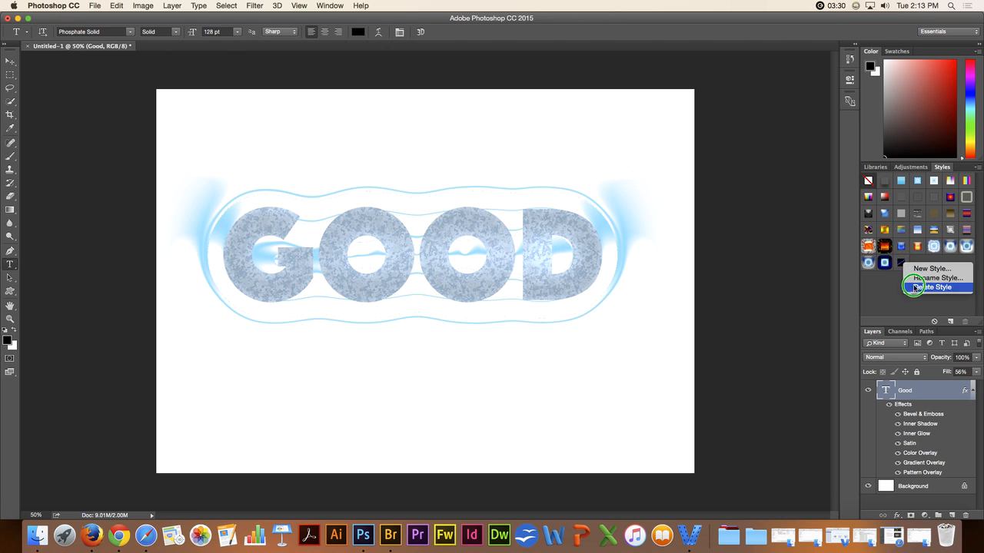
{"action": "left_click", "coordinate": [909, 287]}
{"action": "right_click", "coordinate": [884, 263]}
{"action": "left_click", "coordinate": [907, 285]}
{"action": "right_click", "coordinate": [865, 265]}
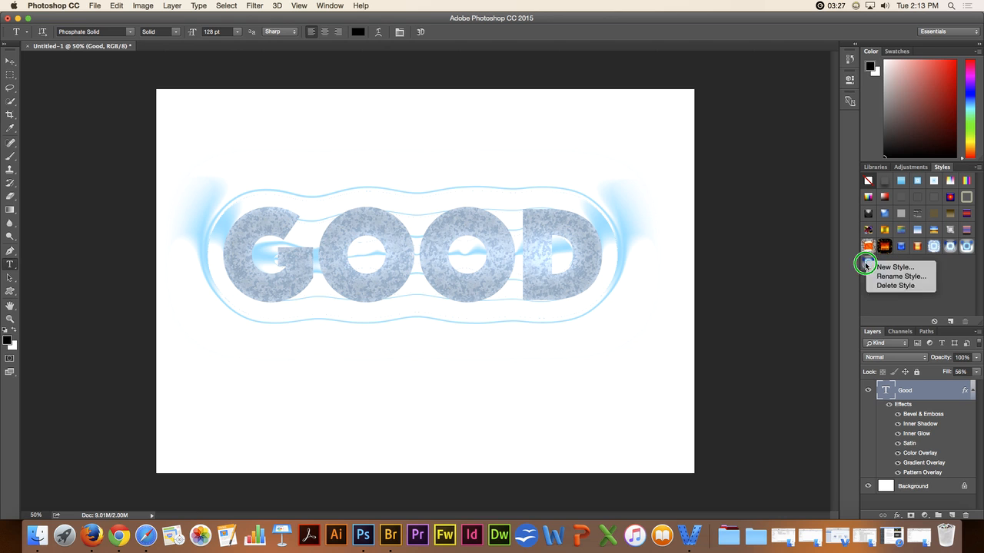
{"action": "left_click", "coordinate": [898, 285]}
Step: Delete the three icy blue KS styles at the end of the fifth row, leaving no new style created
{"action": "right_click", "coordinate": [966, 245]}
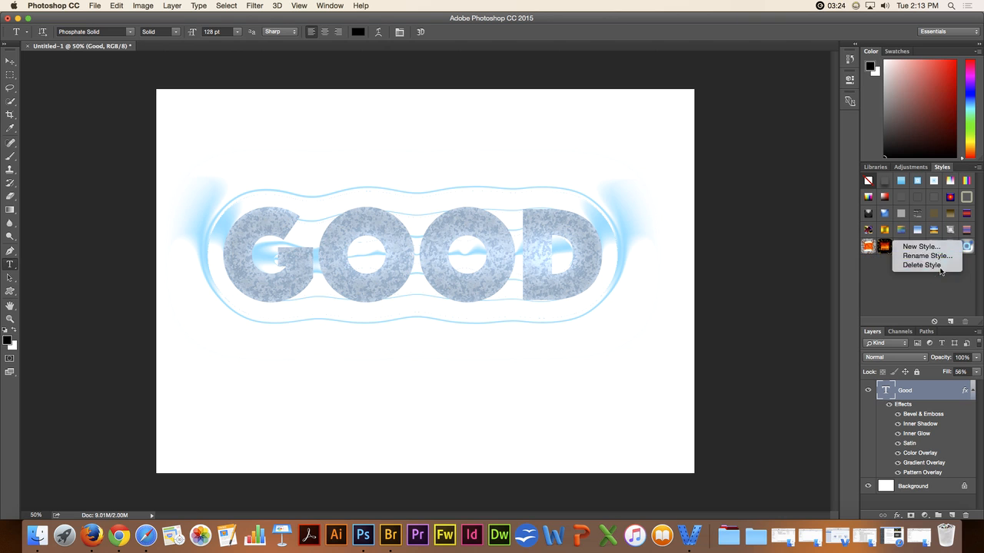
{"action": "left_click", "coordinate": [926, 267]}
{"action": "right_click", "coordinate": [950, 246]}
{"action": "left_click", "coordinate": [907, 267]}
{"action": "right_click", "coordinate": [930, 246]}
{"action": "left_click", "coordinate": [925, 267]}
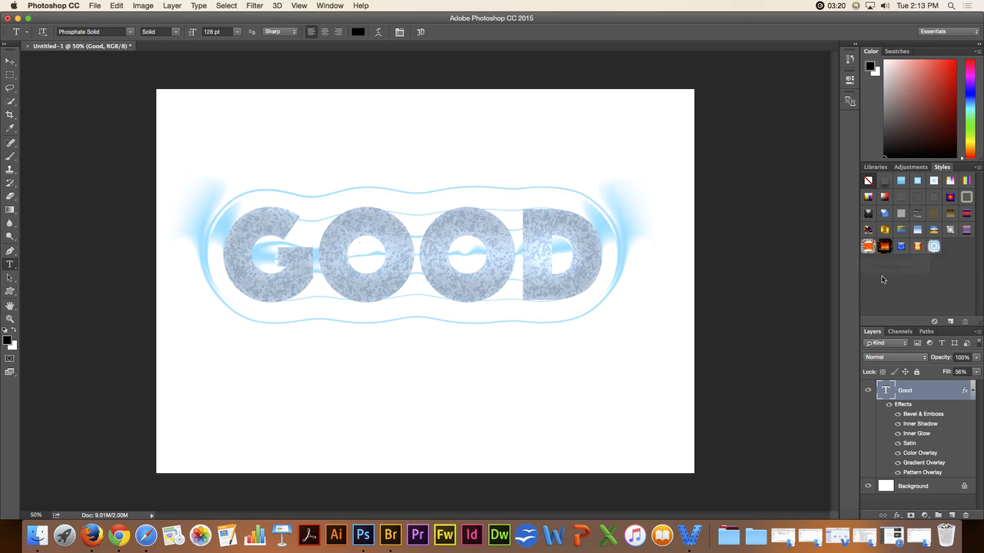
{"action": "left_click", "coordinate": [940, 252]}
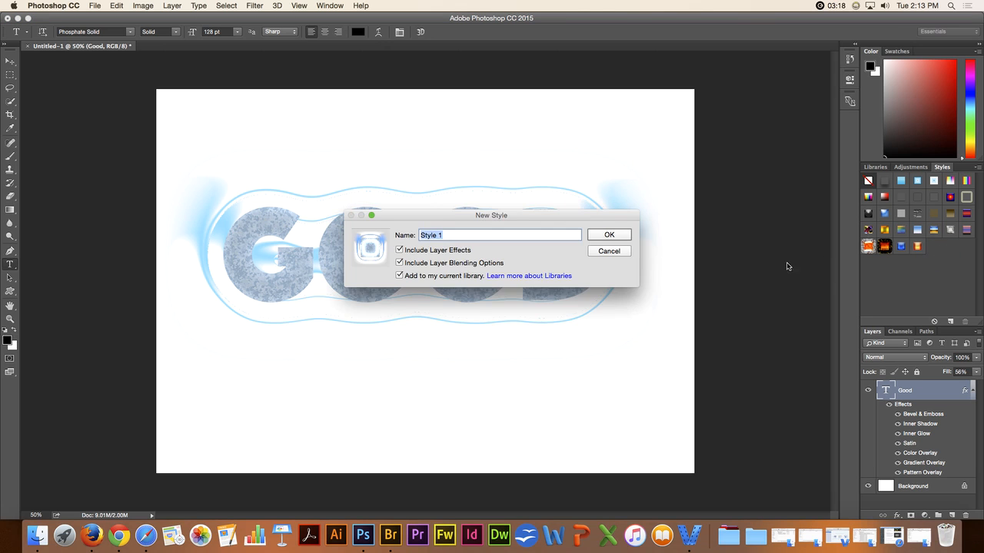
{"action": "left_click", "coordinate": [617, 250]}
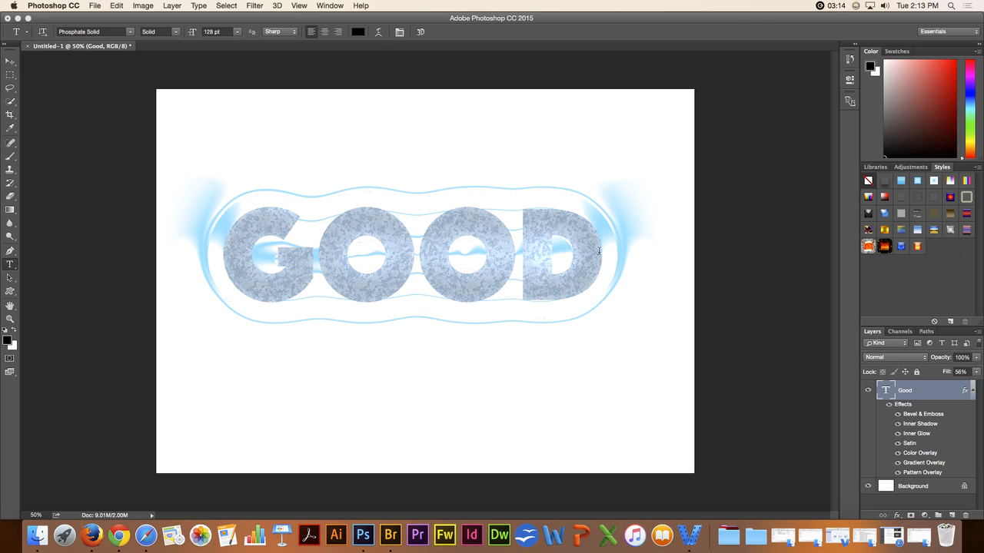
Step: Open the Preset Manager for Styles and delete the four remaining KS styles together
{"action": "left_click", "coordinate": [117, 7]}
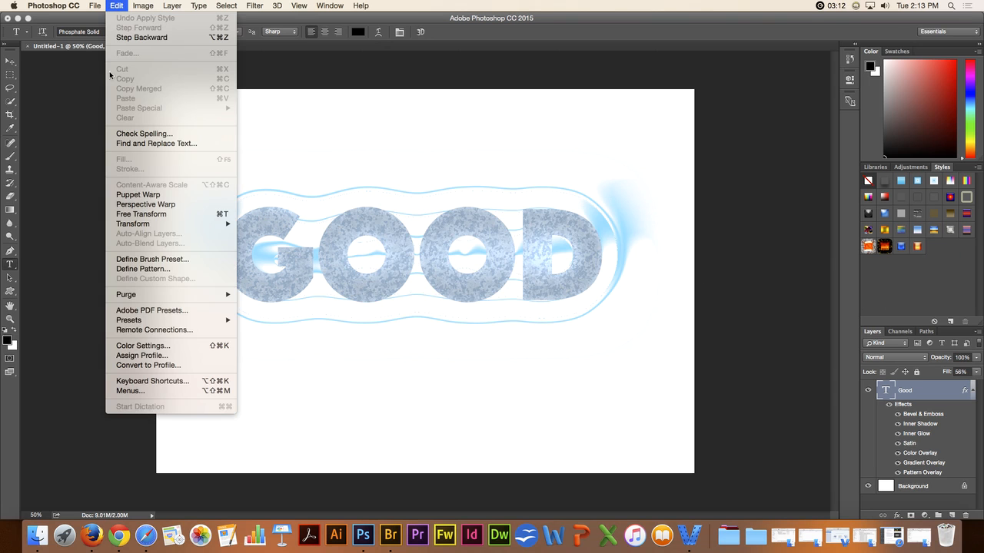
{"action": "mouse_move", "coordinate": [134, 324]}
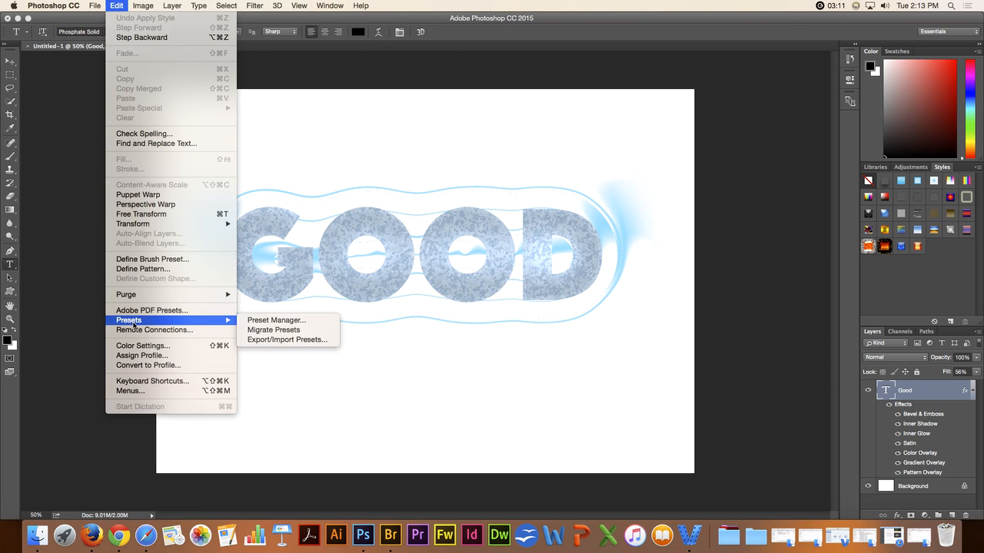
{"action": "left_click", "coordinate": [269, 321]}
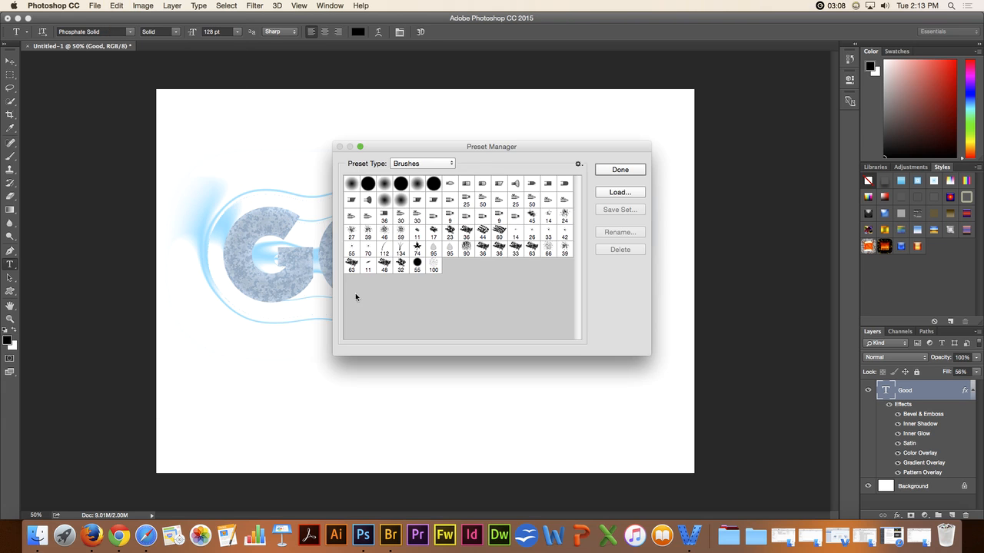
{"action": "left_click", "coordinate": [443, 168]}
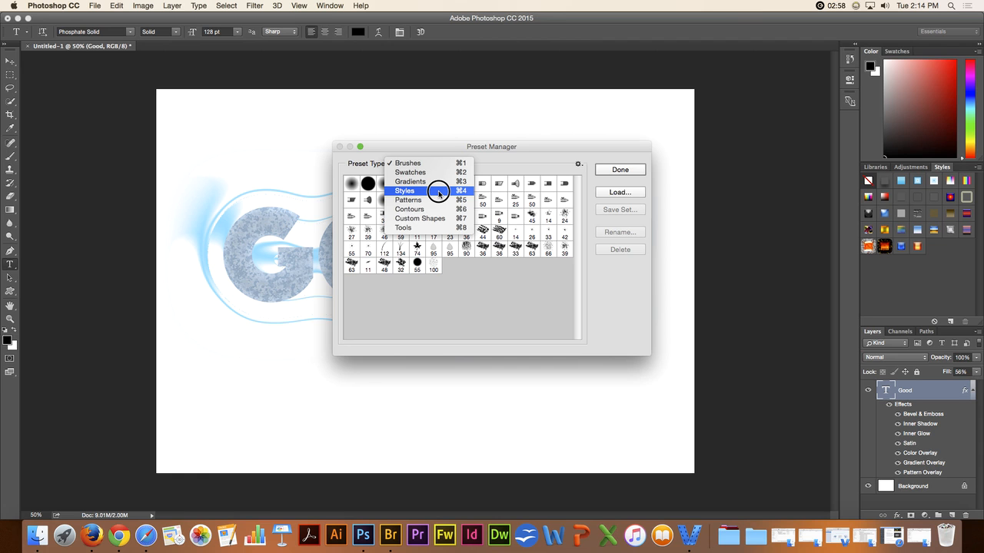
{"action": "left_click", "coordinate": [438, 192]}
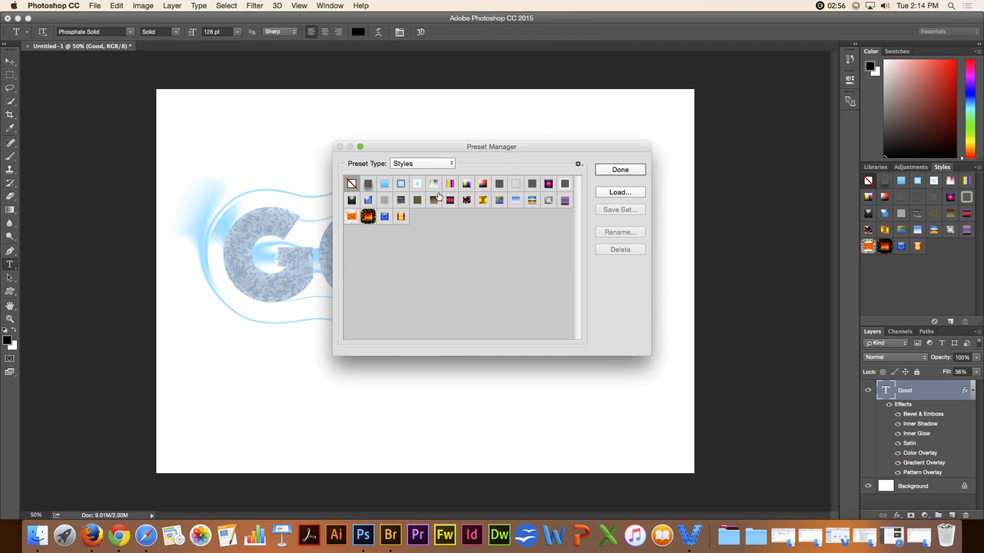
{"action": "left_click_drag", "start_coordinate": [403, 219], "coordinate": [448, 232]}
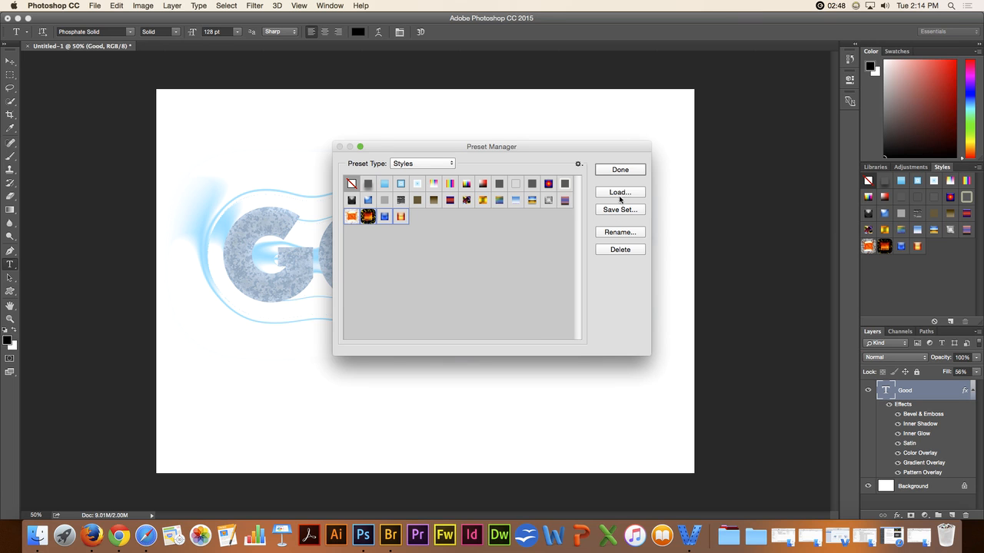
{"action": "left_click", "coordinate": [613, 249]}
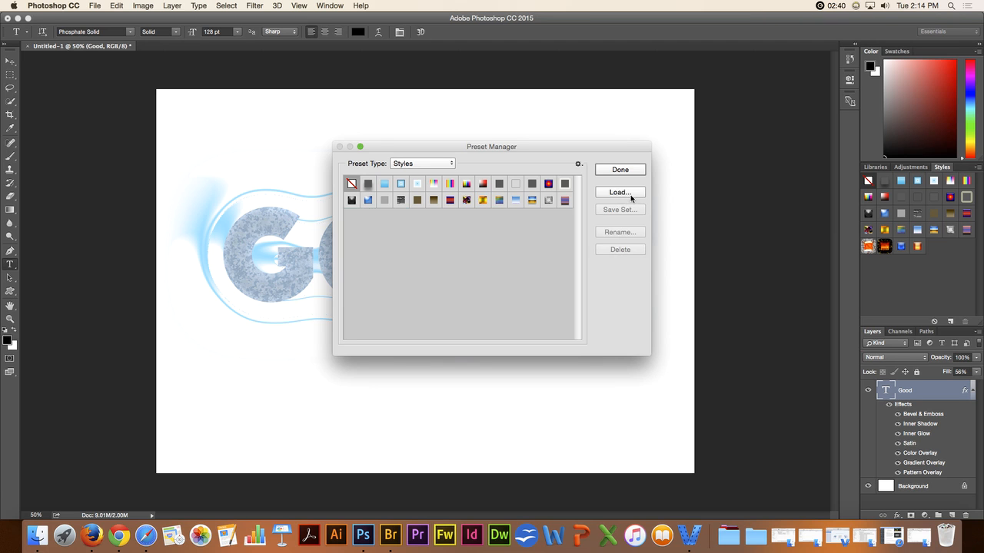
{"action": "left_click", "coordinate": [629, 193]}
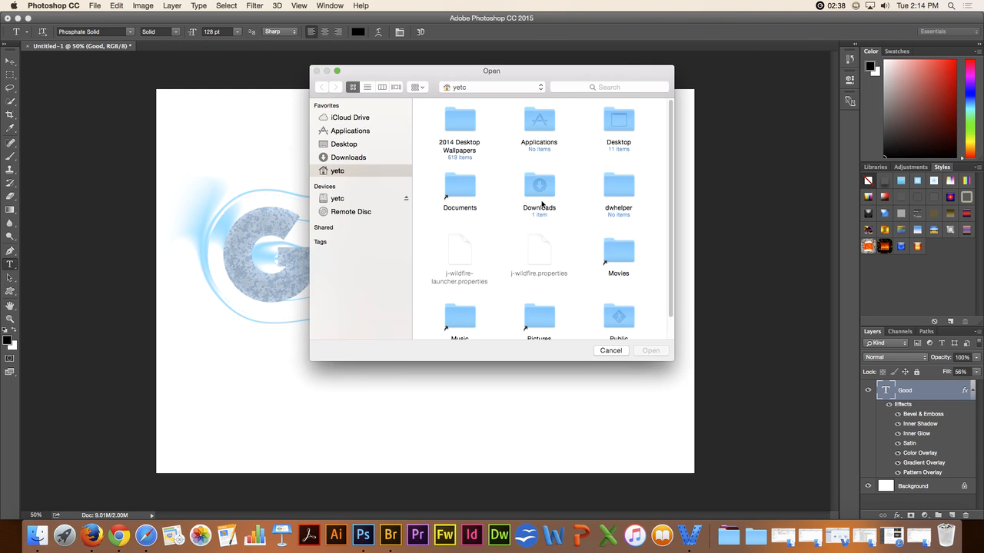
{"action": "left_click", "coordinate": [351, 158]}
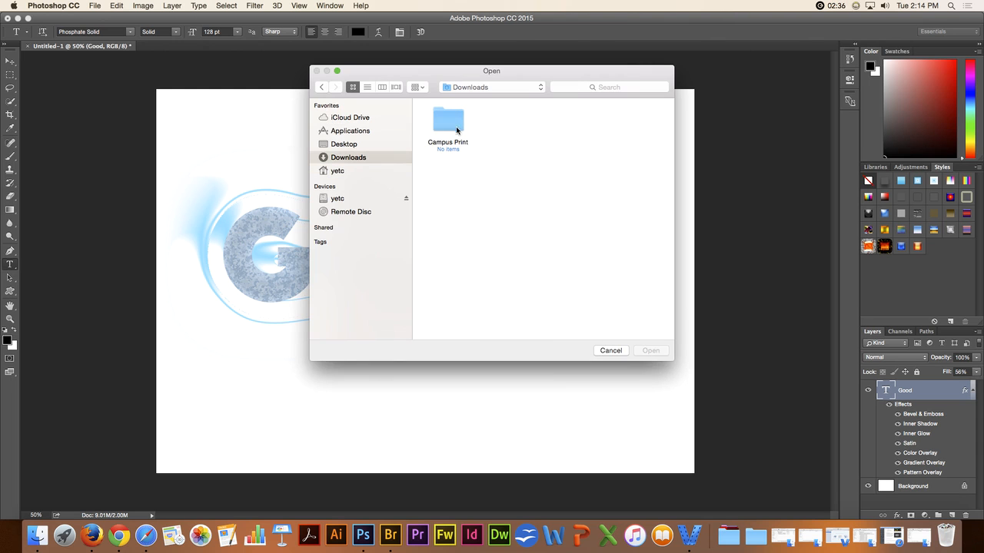
{"action": "left_click", "coordinate": [603, 351]}
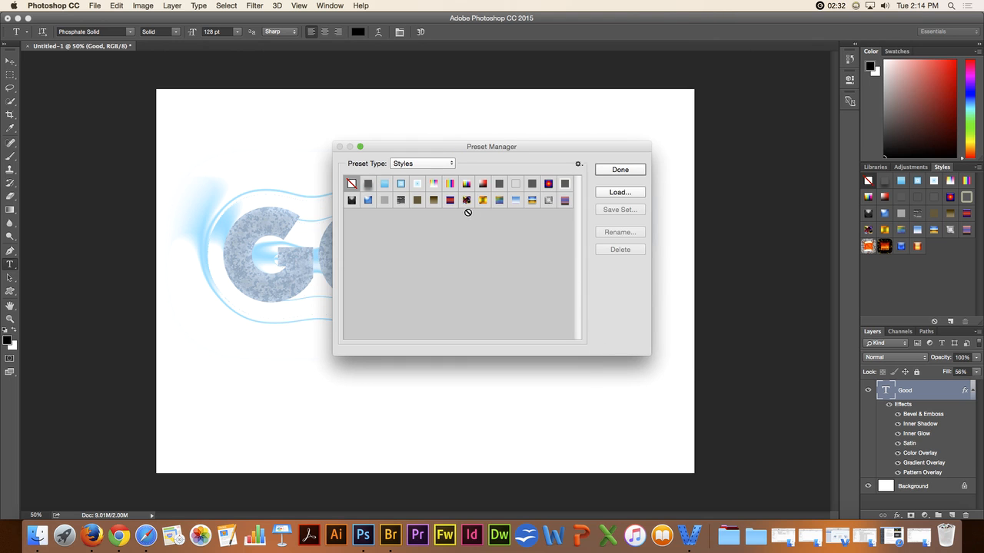
{"action": "left_click", "coordinate": [499, 200]}
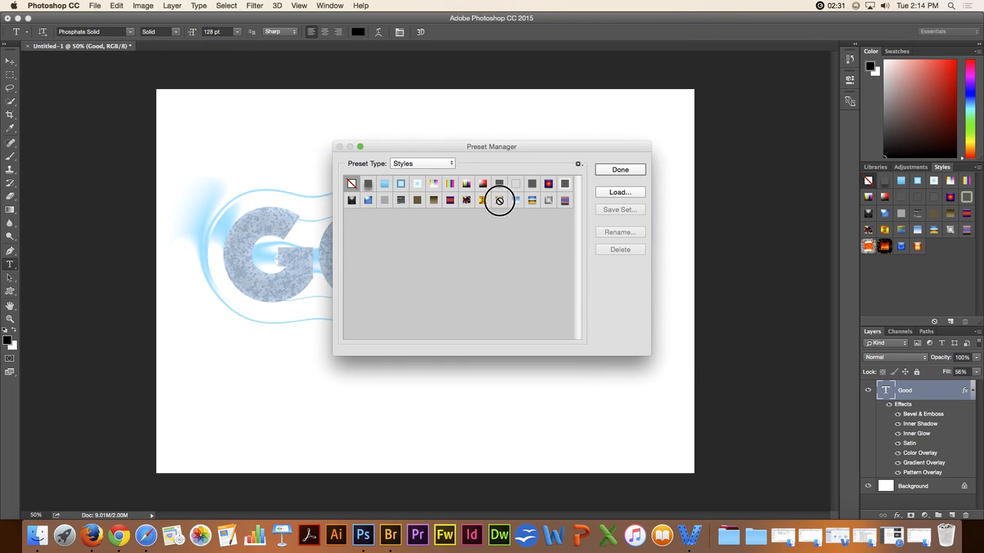
{"action": "left_click", "coordinate": [450, 204], "text": "shift"}
{"action": "left_click", "coordinate": [450, 183], "text": "super"}
{"action": "left_click", "coordinate": [548, 183], "text": "super"}
{"action": "left_click", "coordinate": [565, 200], "text": "super"}
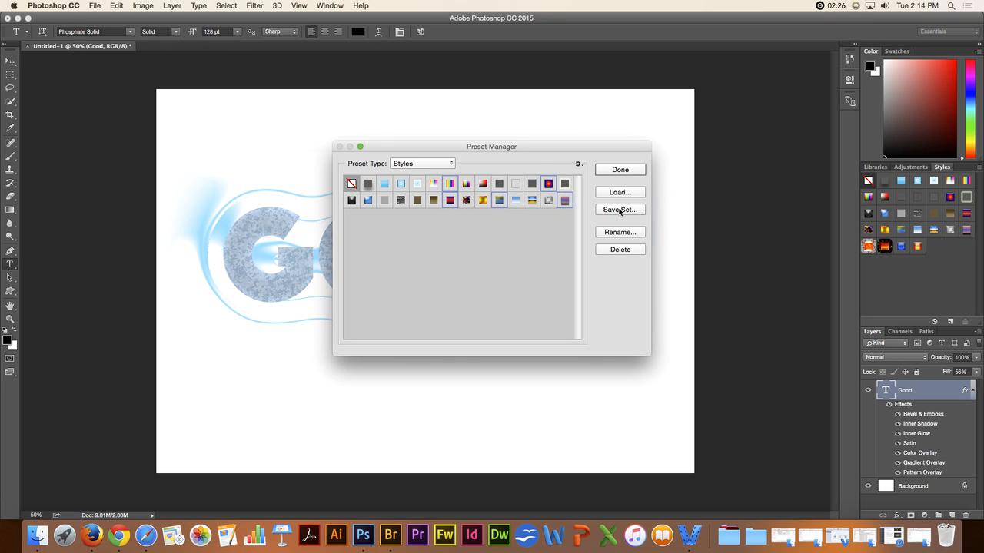
{"action": "left_click", "coordinate": [619, 209]}
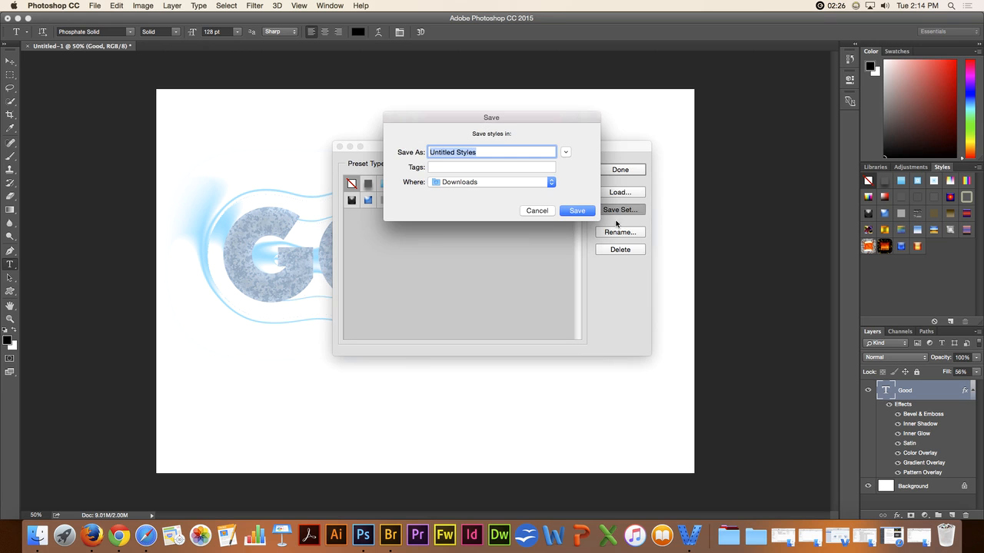
{"action": "left_click", "coordinate": [537, 211]}
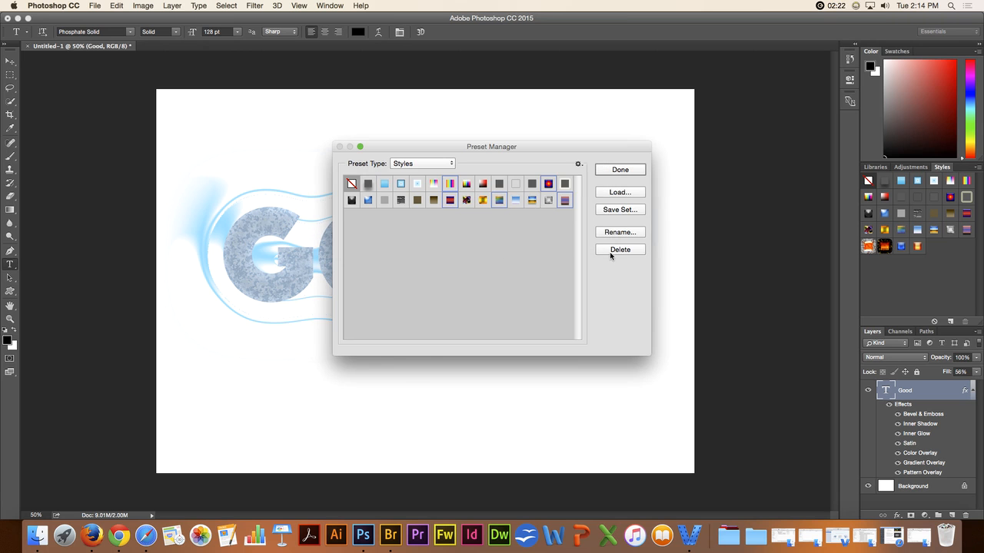
Step: Close the Preset Manager, and reset the Good text layer by removing all its effects and setting Fill to 100%
{"action": "left_click", "coordinate": [606, 168]}
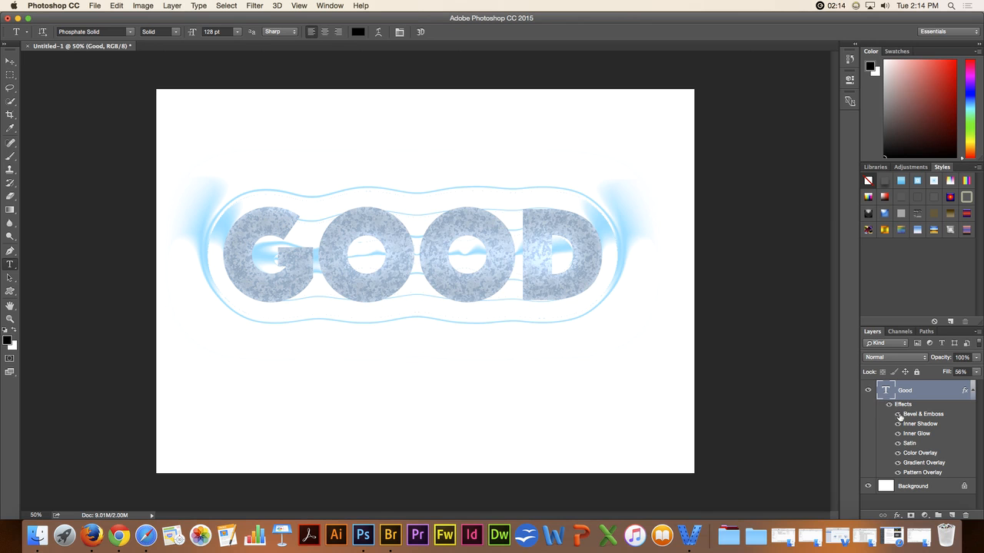
{"action": "left_click_drag", "start_coordinate": [900, 405], "coordinate": [965, 515]}
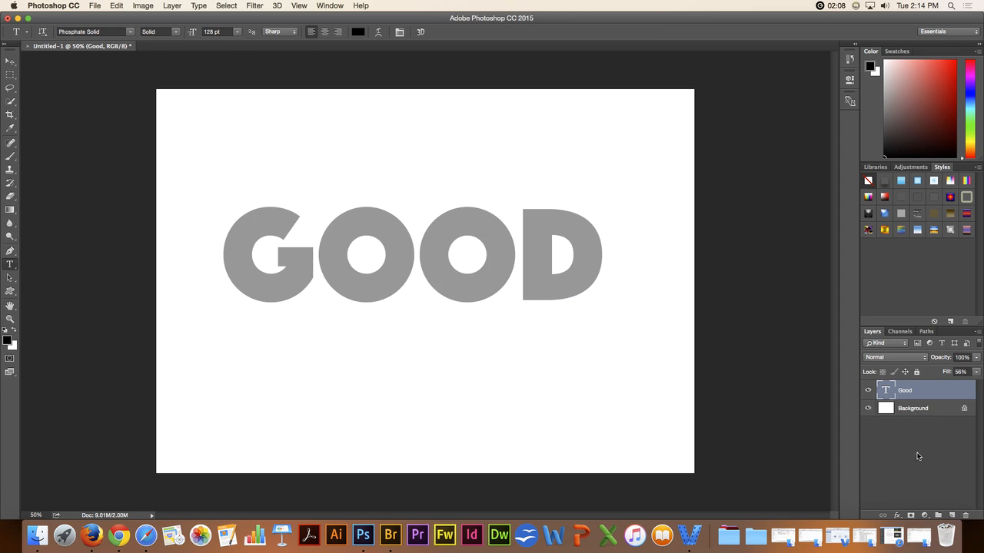
{"action": "left_click", "coordinate": [947, 372]}
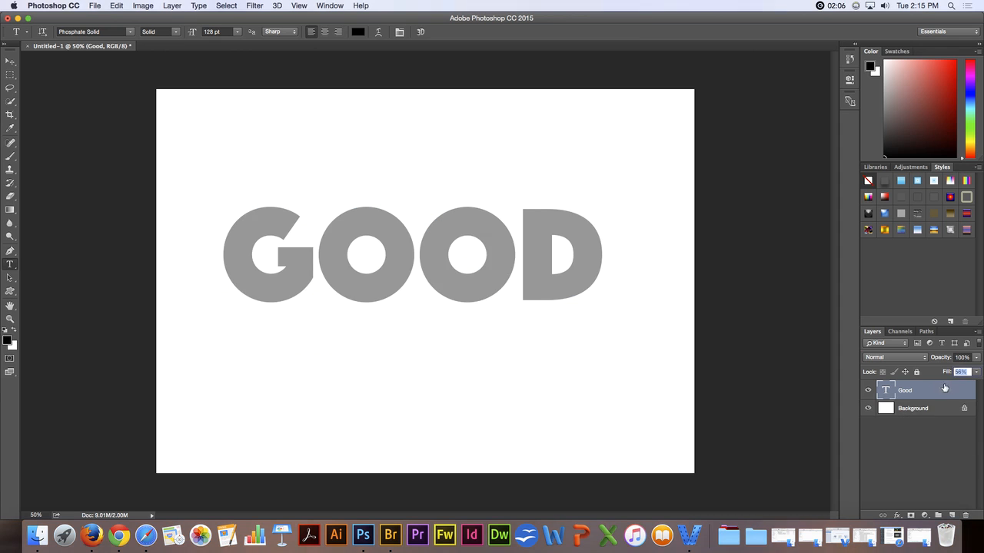
{"action": "left_click", "coordinate": [946, 373]}
{"action": "left_click_drag", "start_coordinate": [946, 372], "coordinate": [980, 372]}
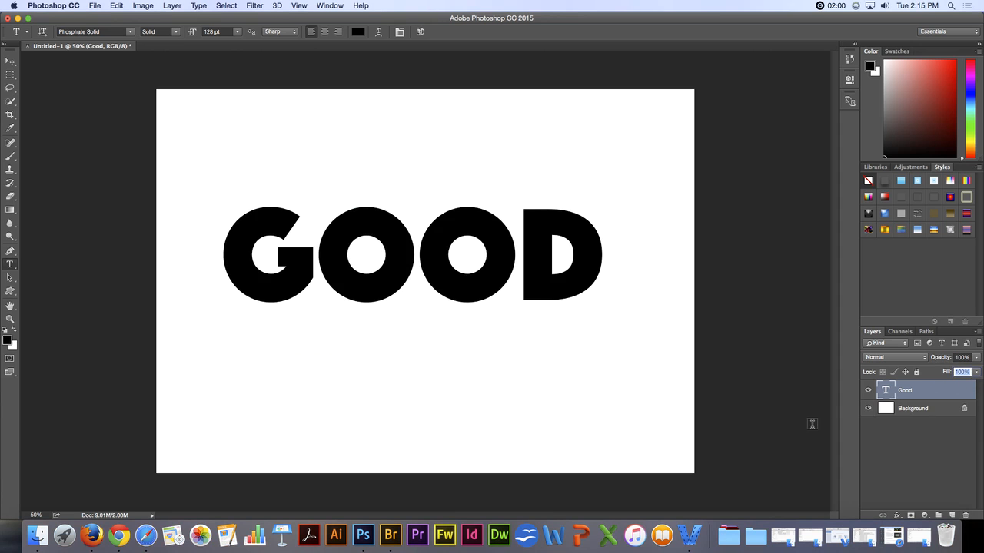
Step: Add a Bevel & Emboss effect to the Good text layer with black (000000) as its shadow color
{"action": "left_click", "coordinate": [896, 516]}
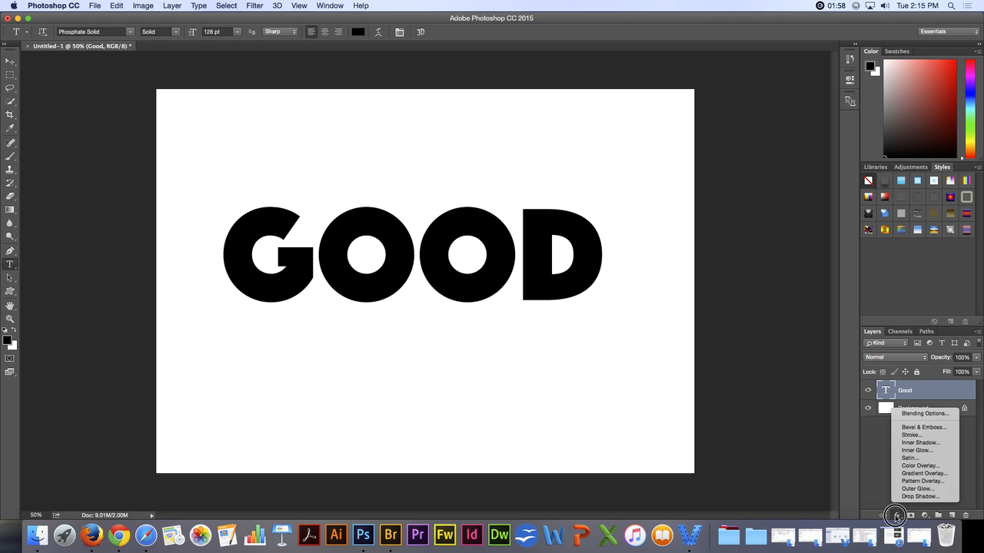
{"action": "left_click", "coordinate": [908, 427]}
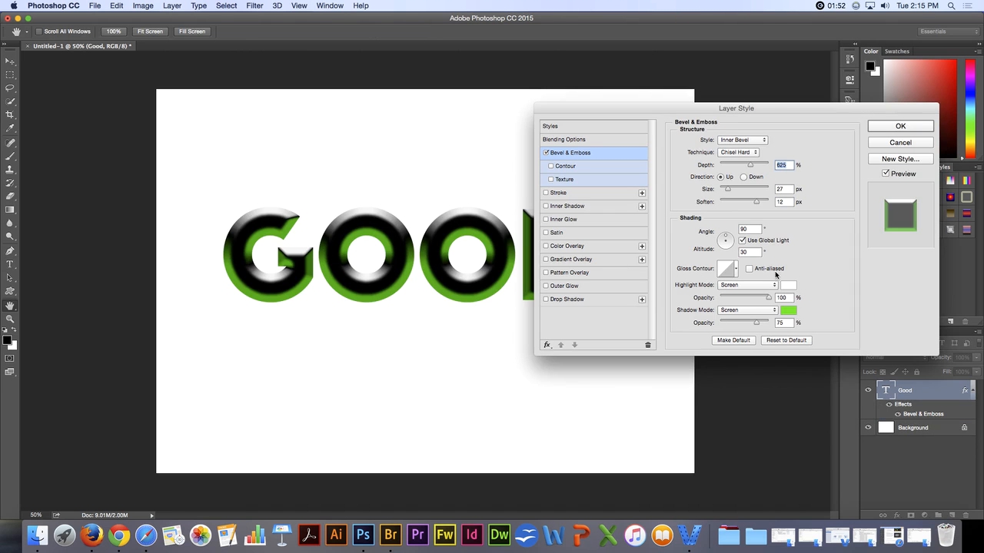
{"action": "left_click", "coordinate": [788, 311]}
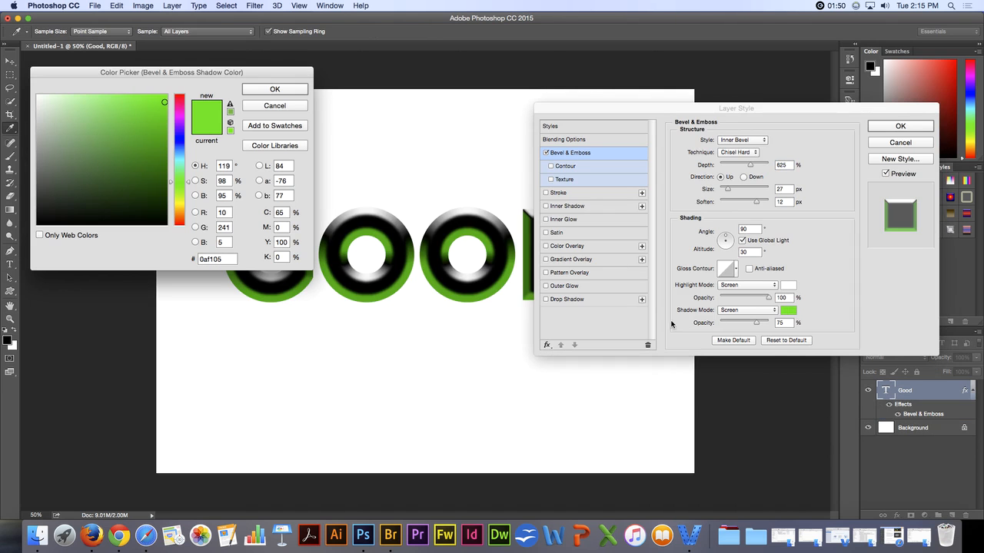
{"action": "left_click_drag", "start_coordinate": [74, 166], "coordinate": [36, 227]}
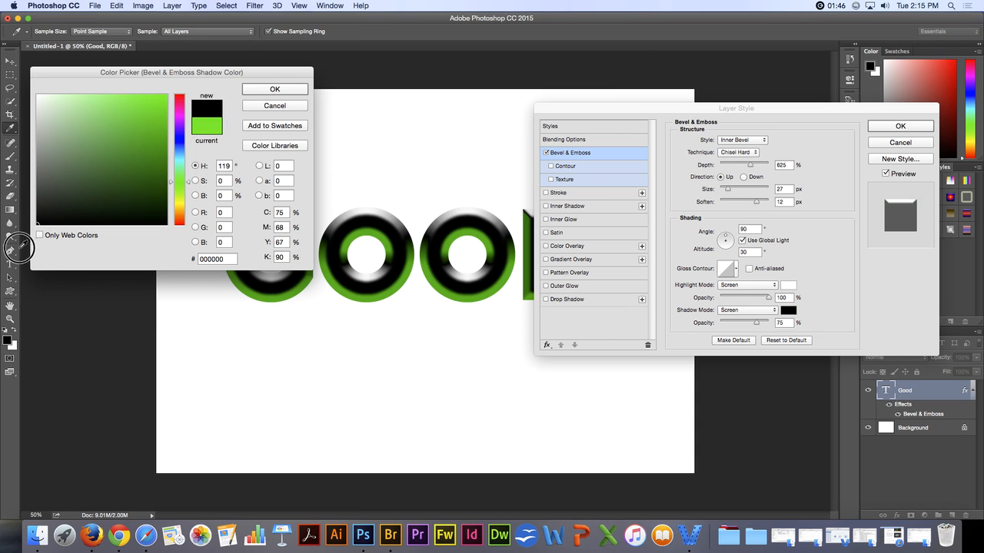
{"action": "left_click", "coordinate": [253, 93]}
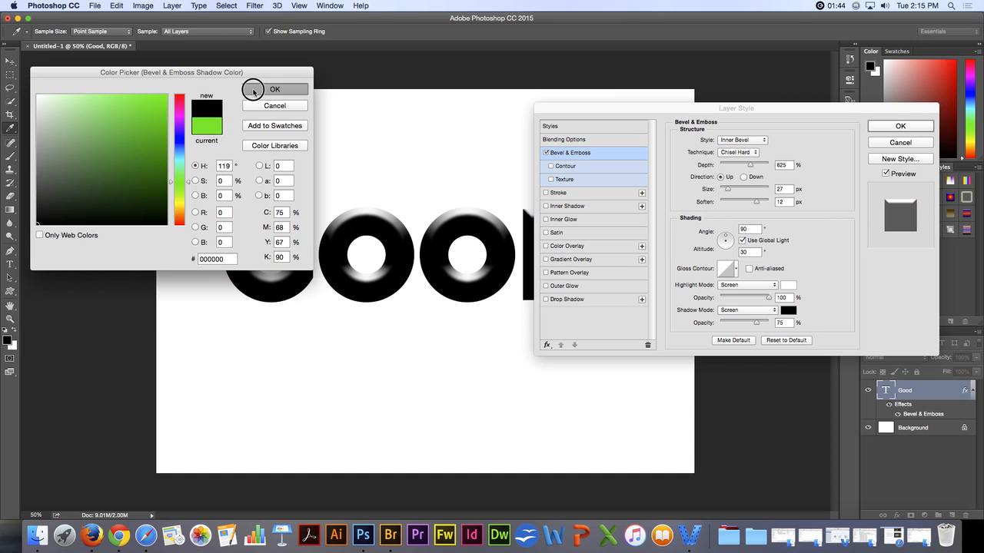
Step: Set the bevel's shadow mode to Multiply, highlight opacity to 86% and shadow opacity to about 48%
{"action": "left_click", "coordinate": [735, 311]}
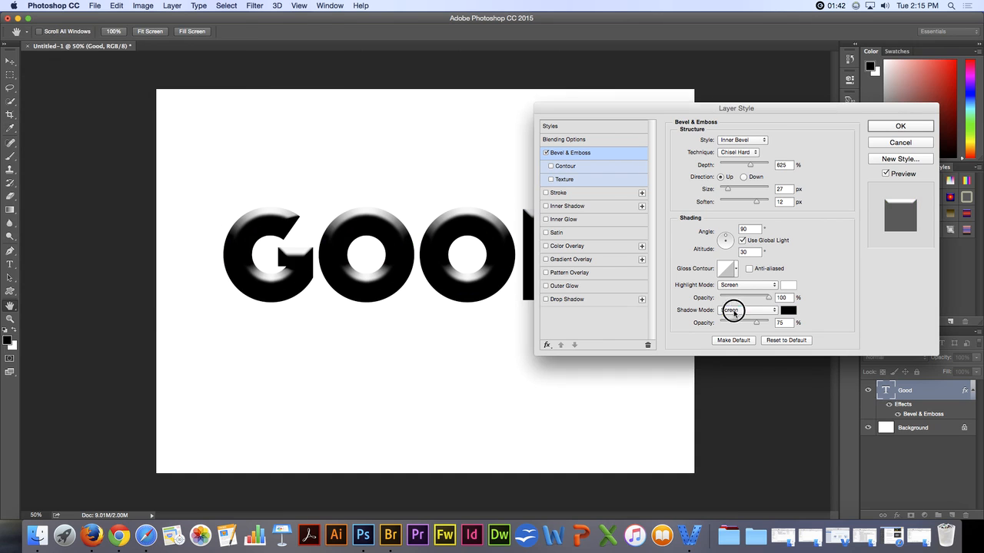
{"action": "left_click", "coordinate": [737, 266]}
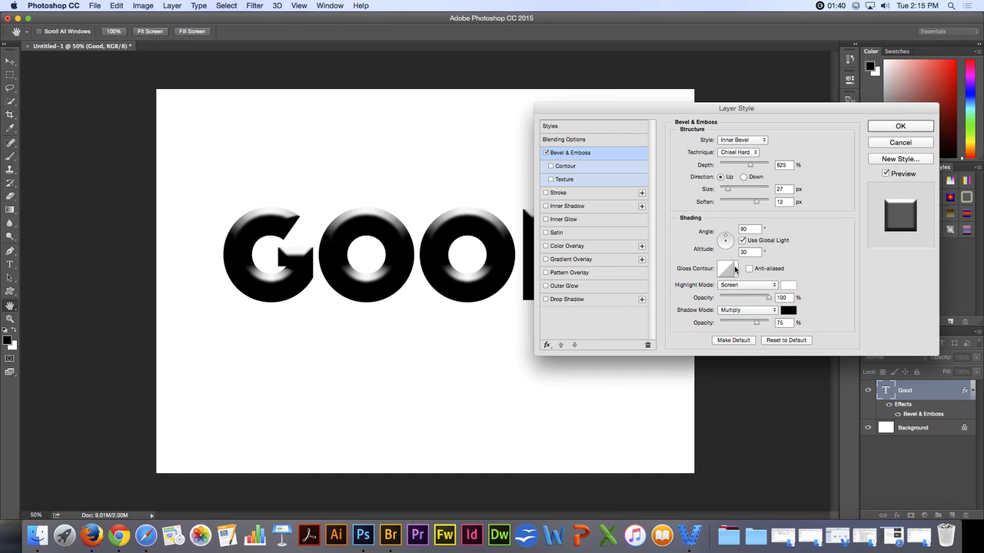
{"action": "left_click_drag", "start_coordinate": [769, 297], "coordinate": [743, 322]}
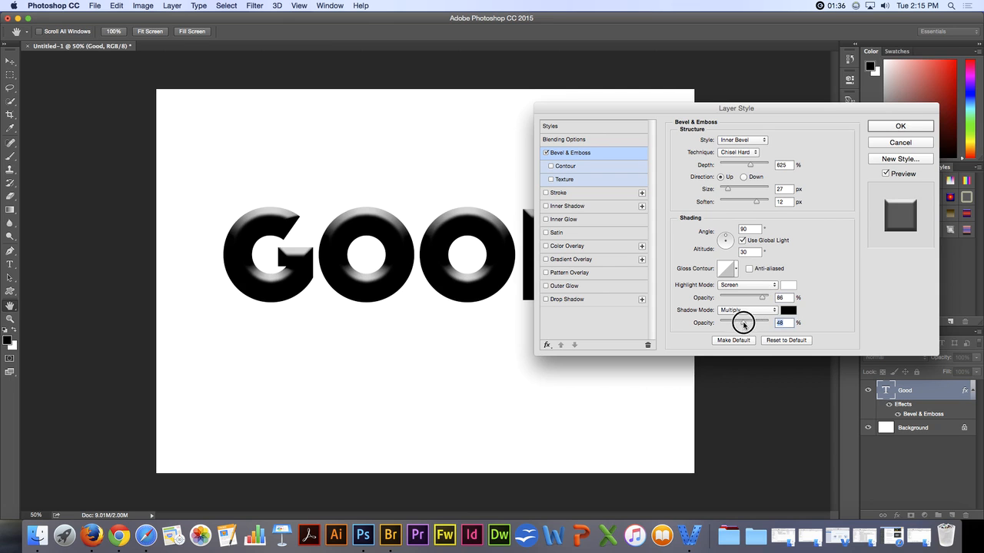
Step: Add a Drop Shadow to the Good text and lower the layer's Fill Opacity to 36%
{"action": "left_click", "coordinate": [568, 300]}
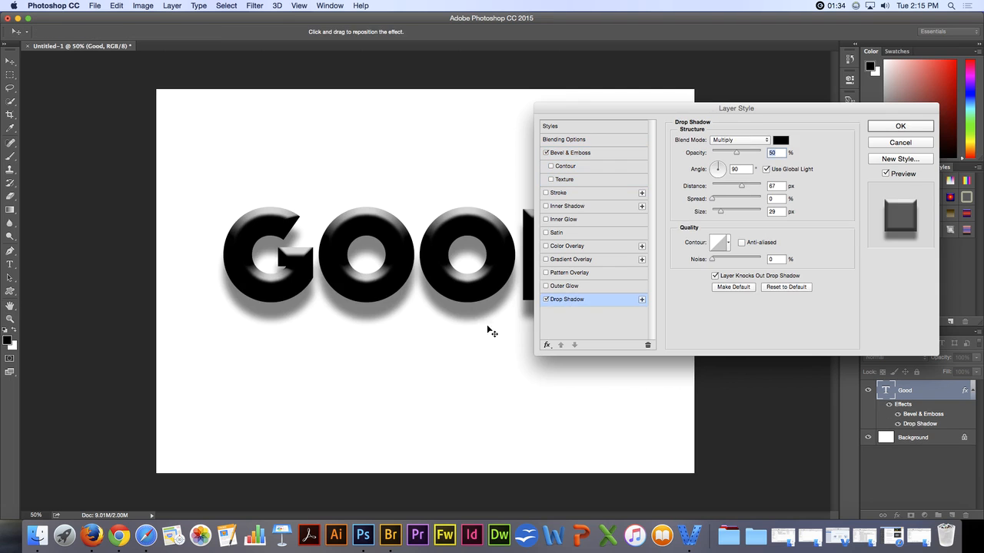
{"action": "left_click", "coordinate": [594, 141]}
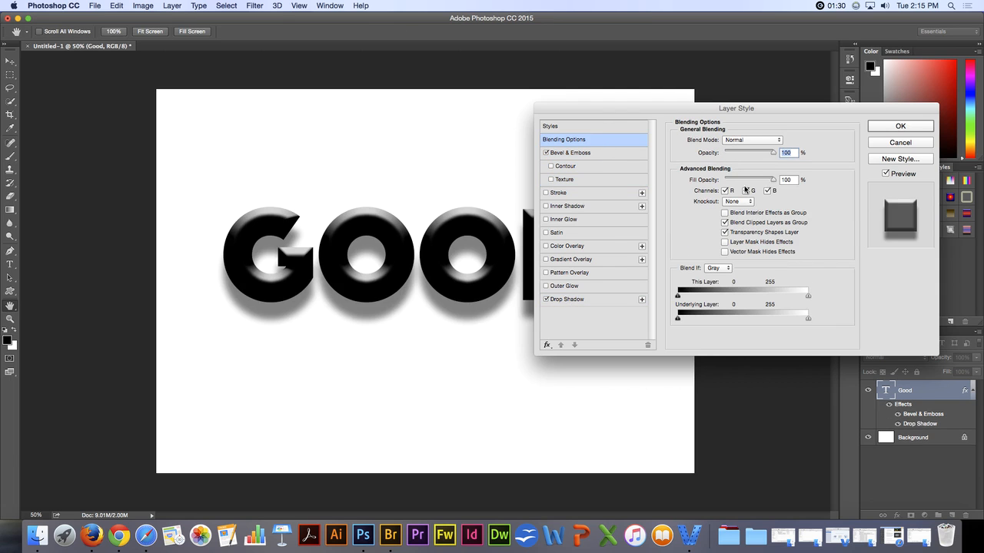
{"action": "left_click_drag", "start_coordinate": [773, 181], "coordinate": [739, 180]}
{"action": "left_click_drag", "start_coordinate": [741, 179], "coordinate": [743, 180]}
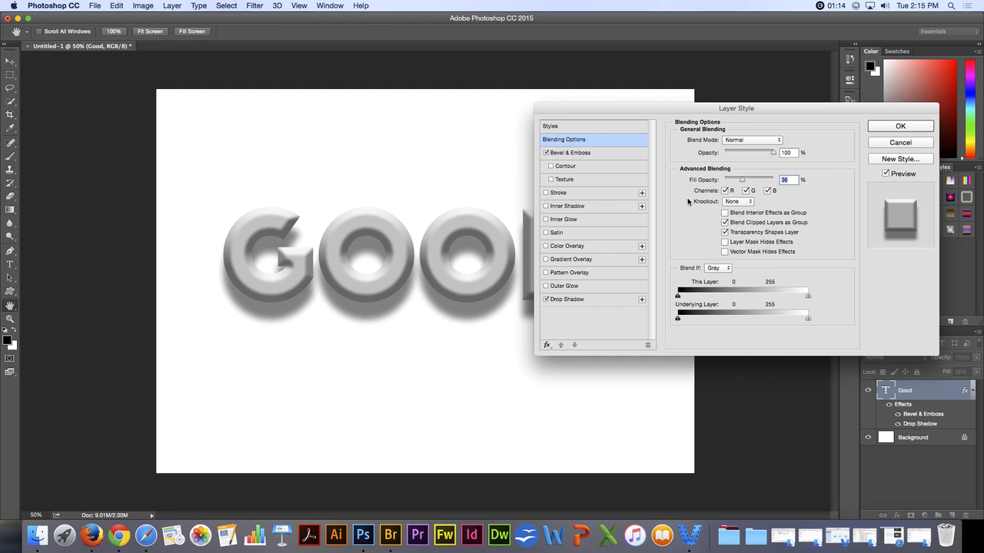
Step: Add a Color Overlay to the Good text using the red b72727
{"action": "left_click", "coordinate": [568, 246]}
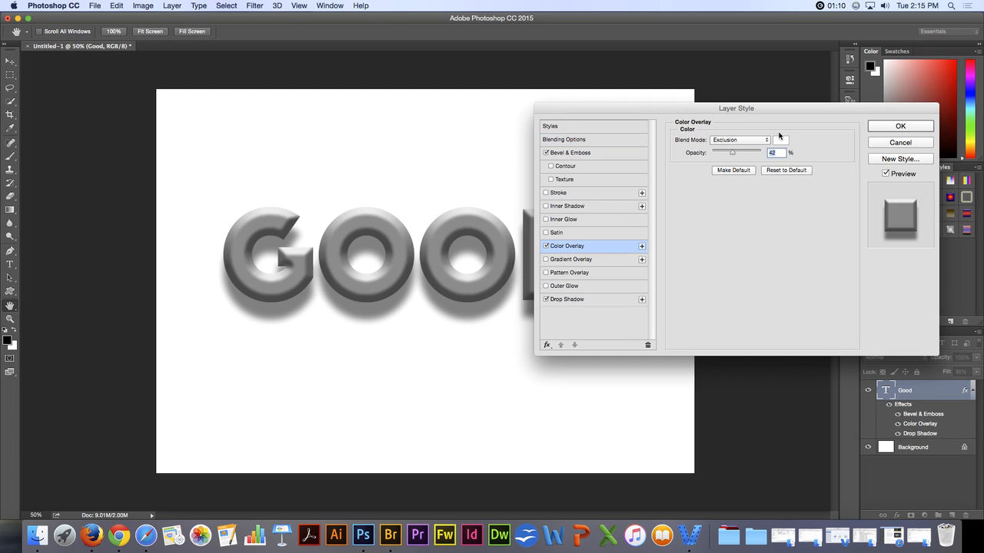
{"action": "left_click", "coordinate": [780, 140]}
{"action": "left_click", "coordinate": [127, 146]}
{"action": "left_click_drag", "start_coordinate": [127, 146], "coordinate": [141, 128]}
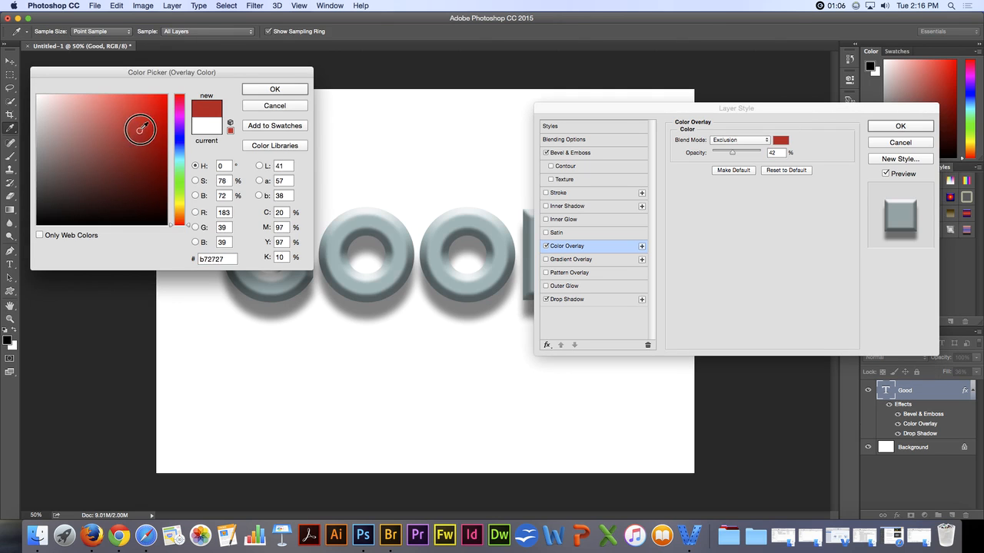
{"action": "left_click", "coordinate": [275, 90]}
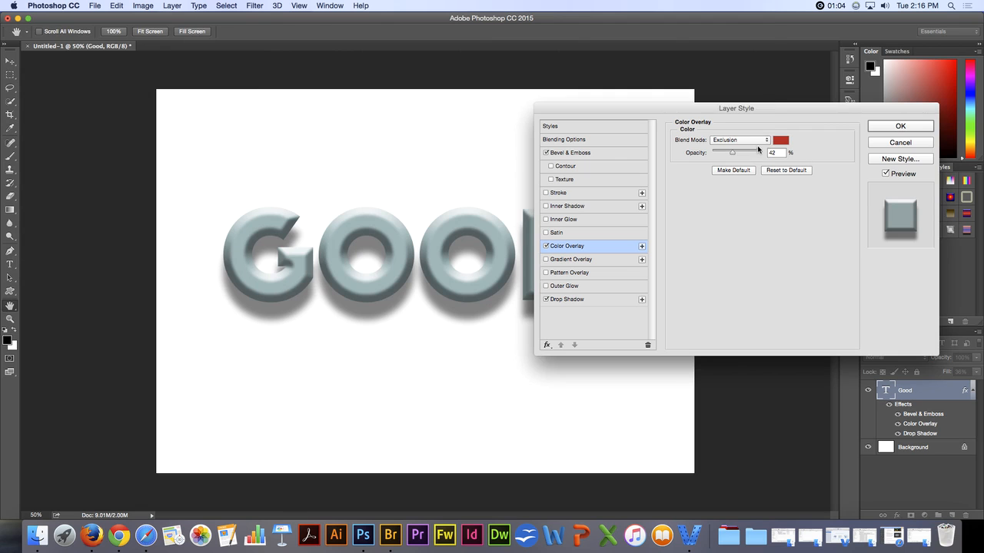
Step: Set the Color Overlay's blend mode to Screen, enable Texture on the bevel, and accept the layer style
{"action": "left_click", "coordinate": [756, 141]}
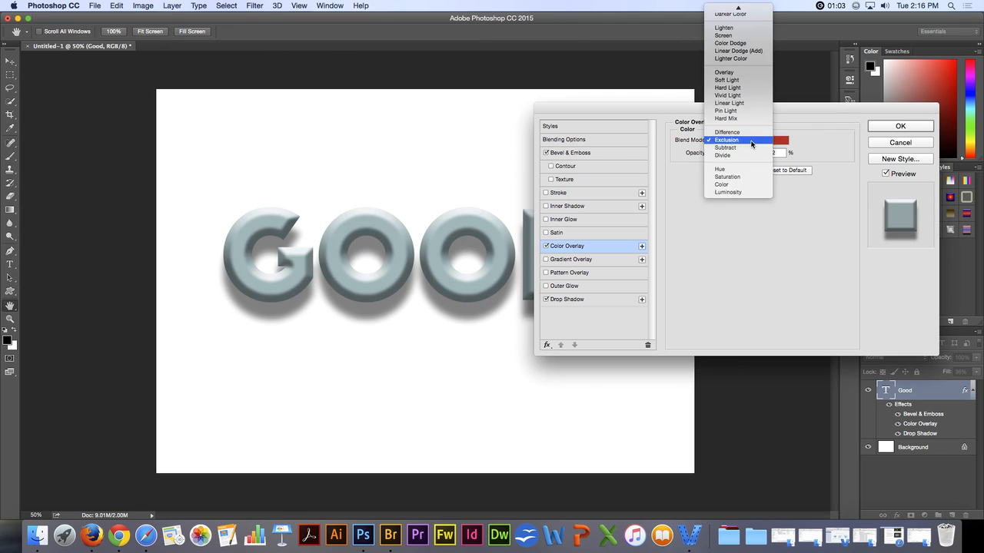
{"action": "left_click", "coordinate": [736, 37]}
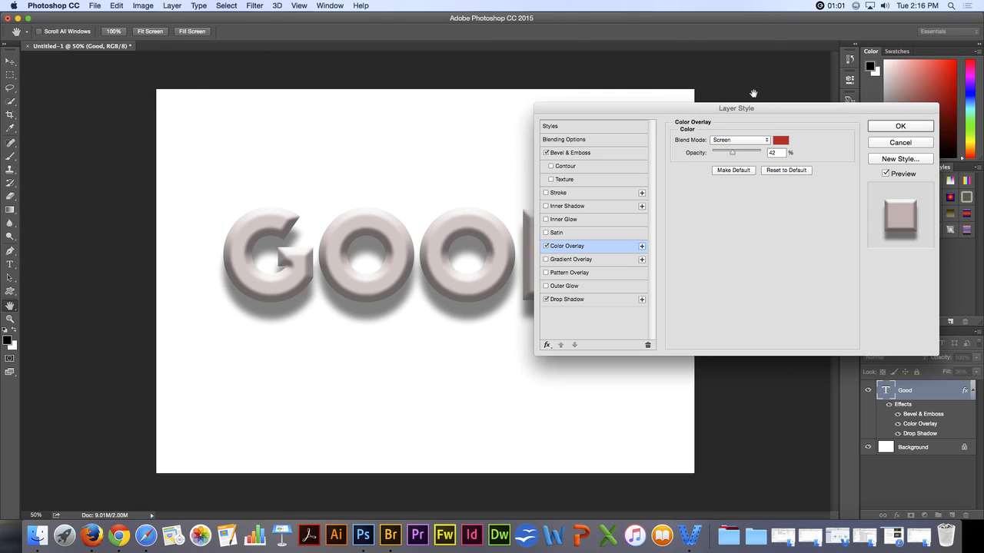
{"action": "left_click", "coordinate": [551, 179]}
{"action": "left_click", "coordinate": [893, 127]}
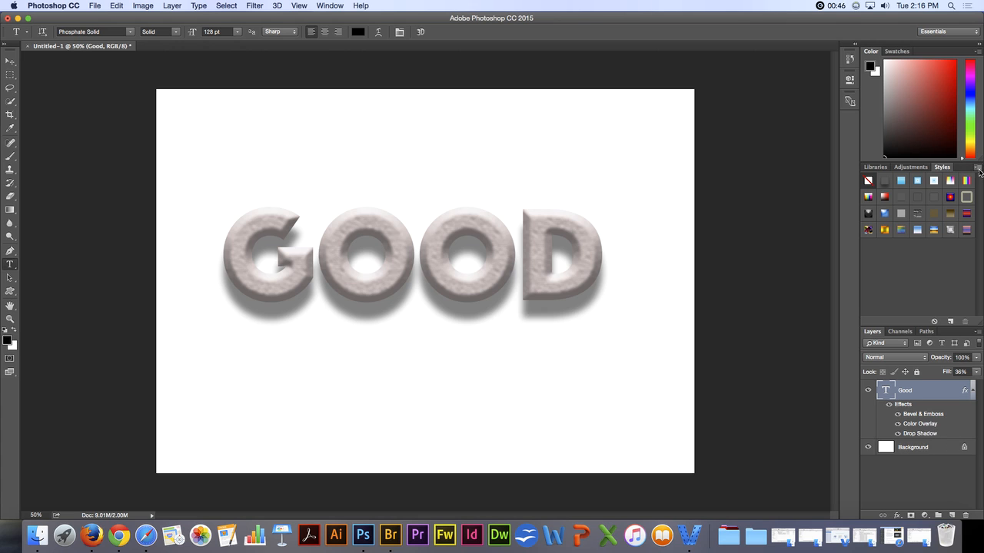
Step: Save the Good text's effects and blending options as a new style preset named Style 1
{"action": "left_click", "coordinate": [975, 169]}
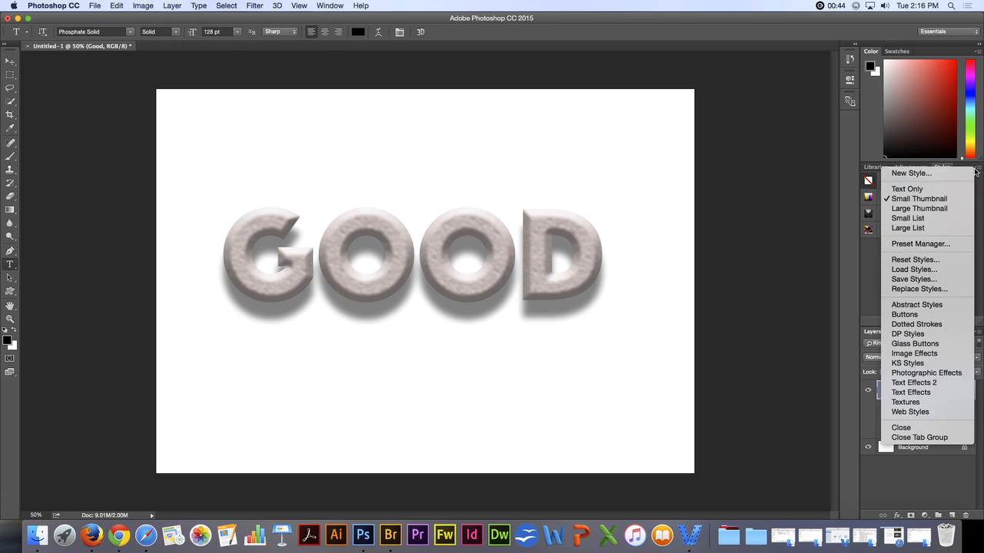
{"action": "left_click", "coordinate": [932, 174]}
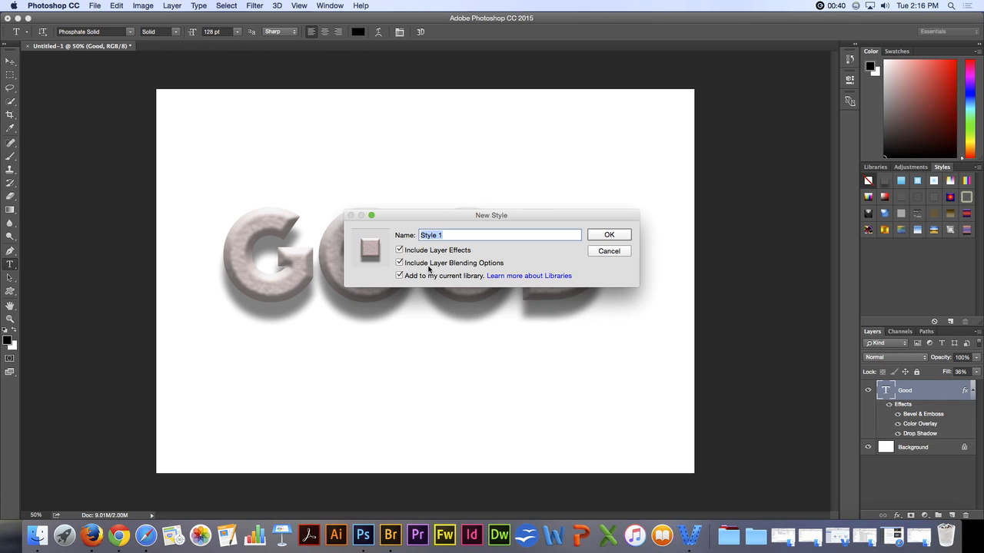
{"action": "left_click", "coordinate": [603, 236]}
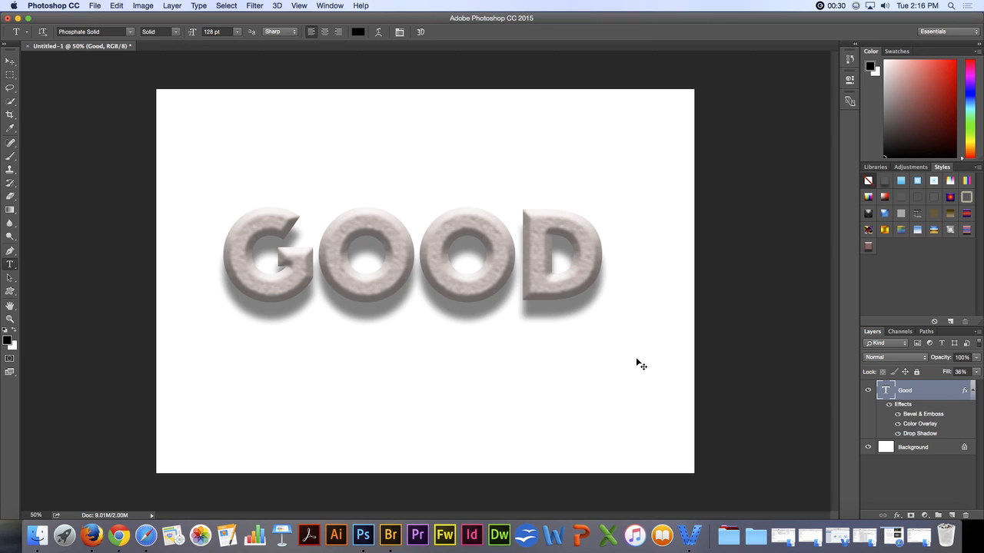
Step: Close the Good document without saving it and create a new blank document with the default settings
{"action": "key", "text": "super+w"}
{"action": "left_click", "coordinate": [457, 188]}
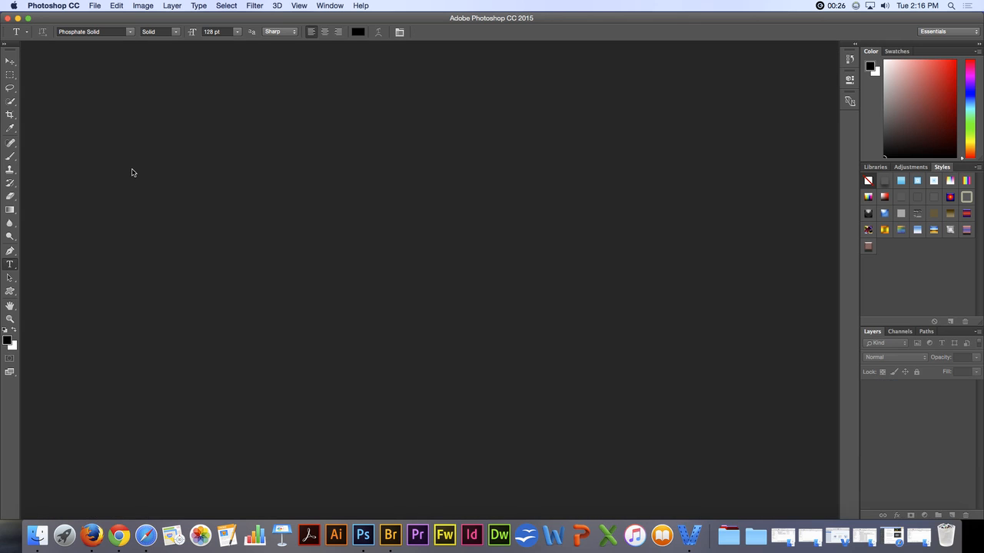
{"action": "key", "text": "super+n"}
{"action": "key", "text": "Return"}
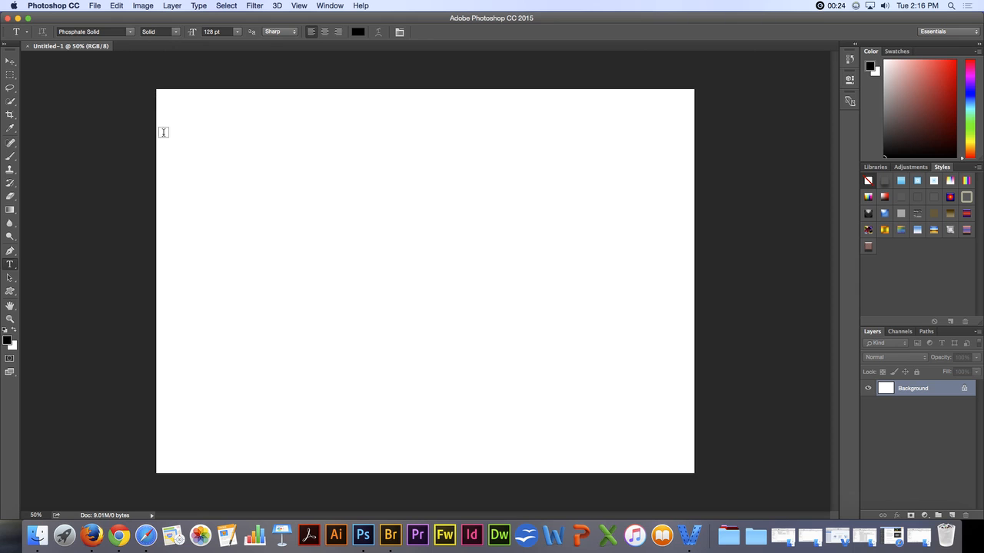
Step: Draw a snowflake custom shape about 1071 by 927 px near the canvas center and apply the saved Style 1 preset
{"action": "left_click", "coordinate": [10, 291]}
{"action": "left_click_drag", "start_coordinate": [272, 170], "coordinate": [603, 412]}
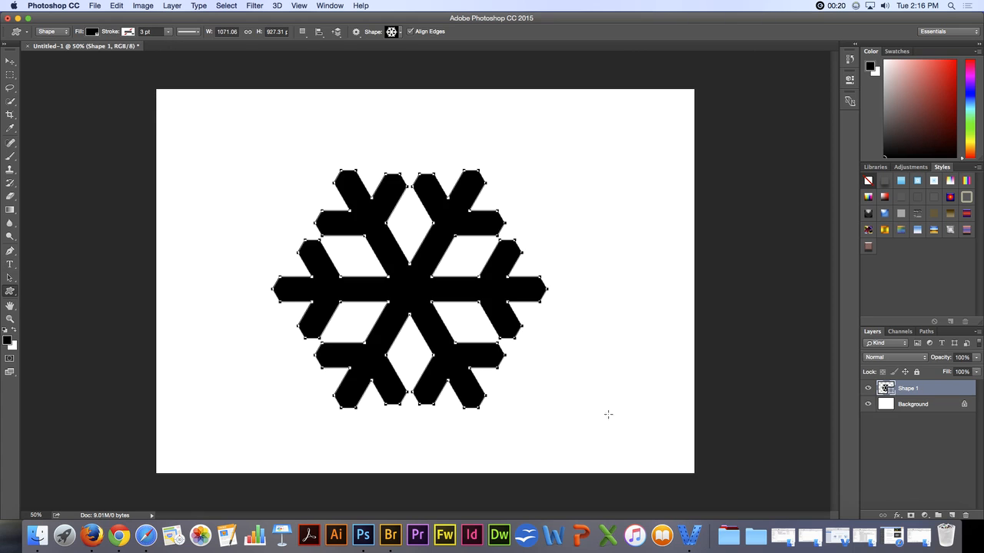
{"action": "left_click", "coordinate": [869, 247]}
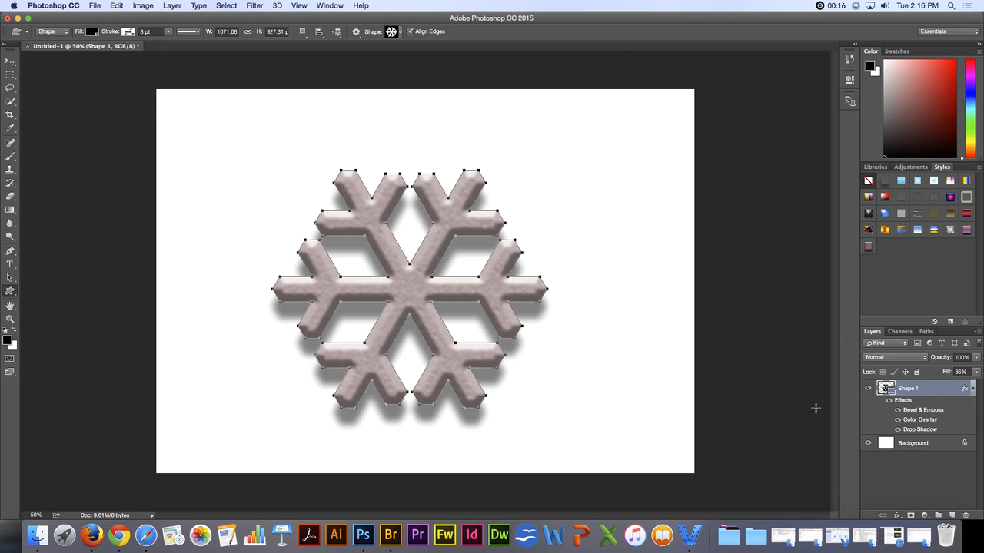
Step: Select the Background layer and delete the custom Style 1 preset at the end of the style presets
{"action": "left_click", "coordinate": [914, 453]}
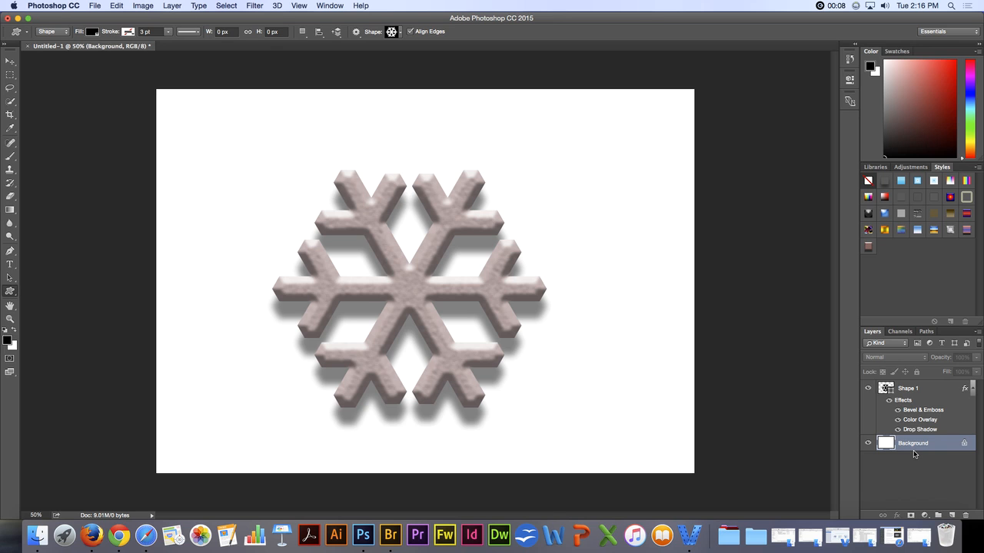
{"action": "right_click", "coordinate": [870, 246]}
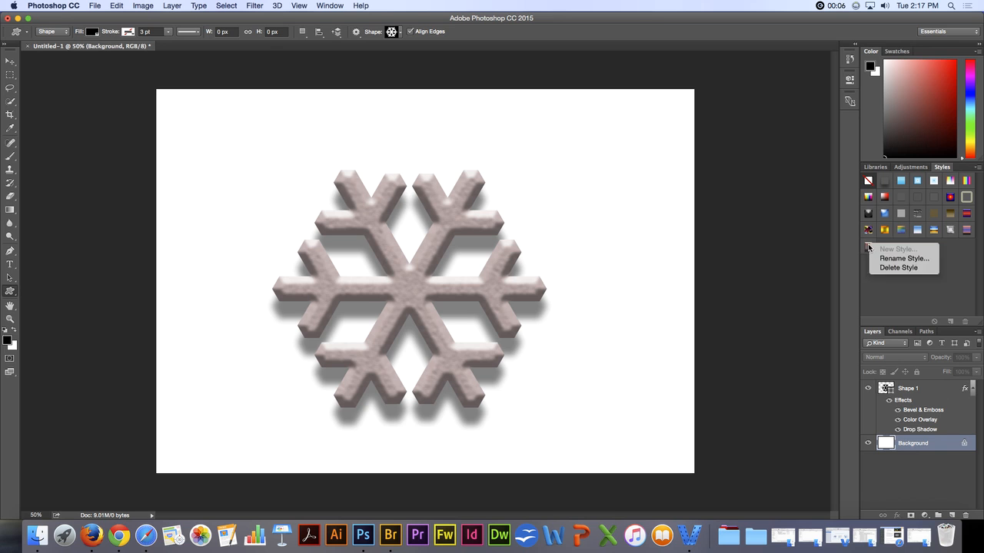
{"action": "left_click", "coordinate": [889, 267]}
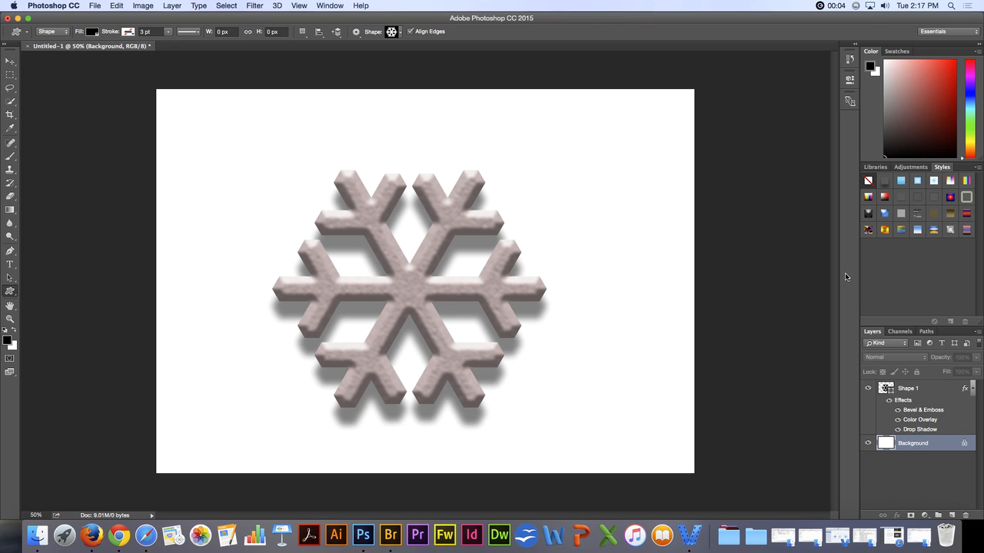